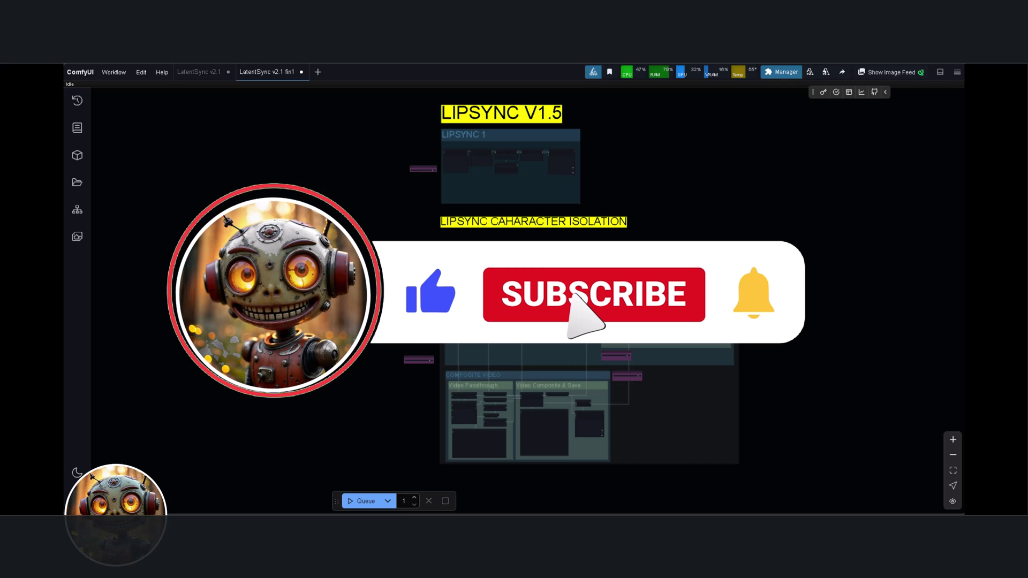
Paste a Load Image node with the character photo and wire its MASK into MatAnyone's mask input
scroll(534, 279, up, 5)
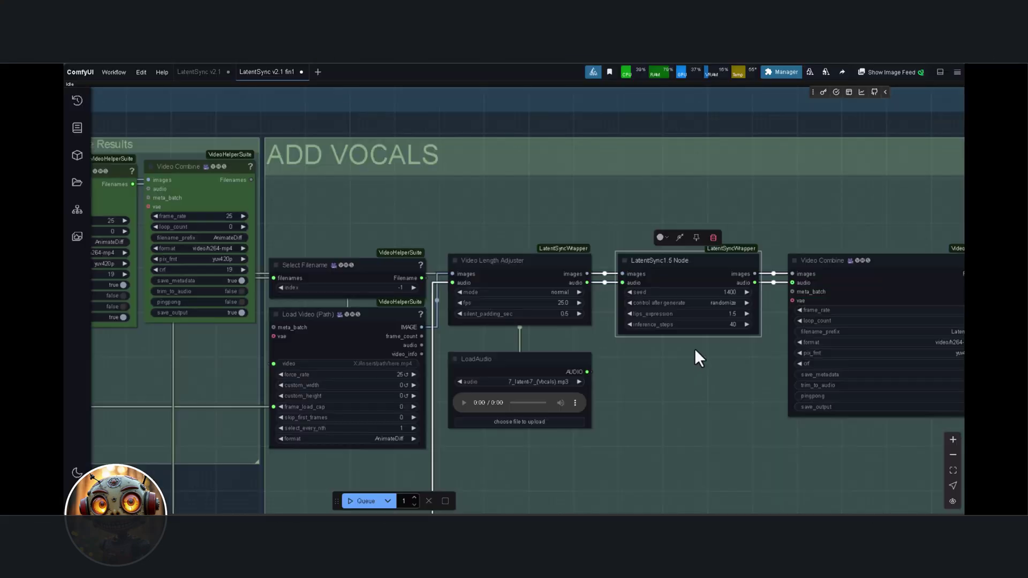
scroll(615, 318, down, 3)
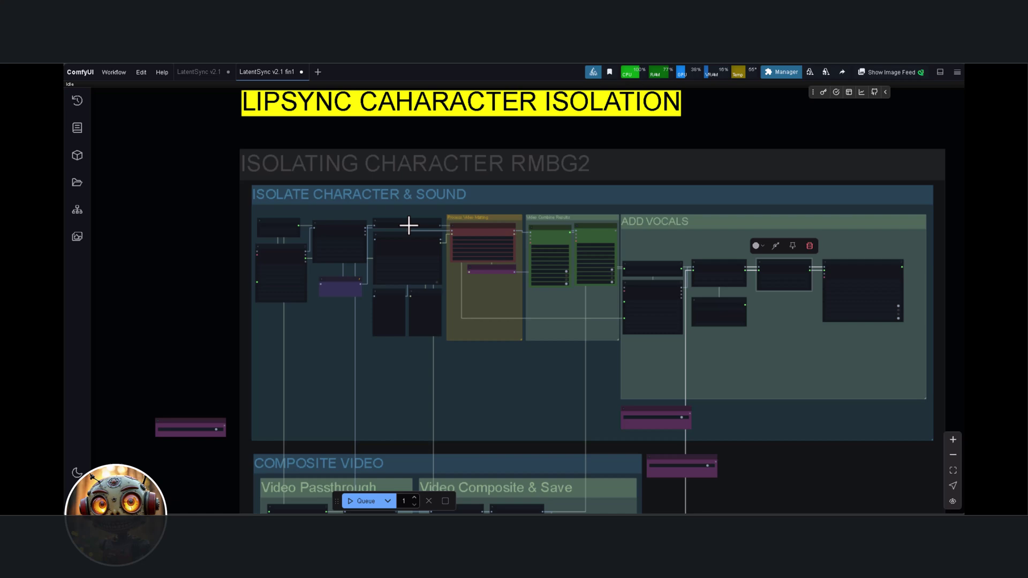
scroll(457, 229, up, 5)
scroll(489, 204, up, 4)
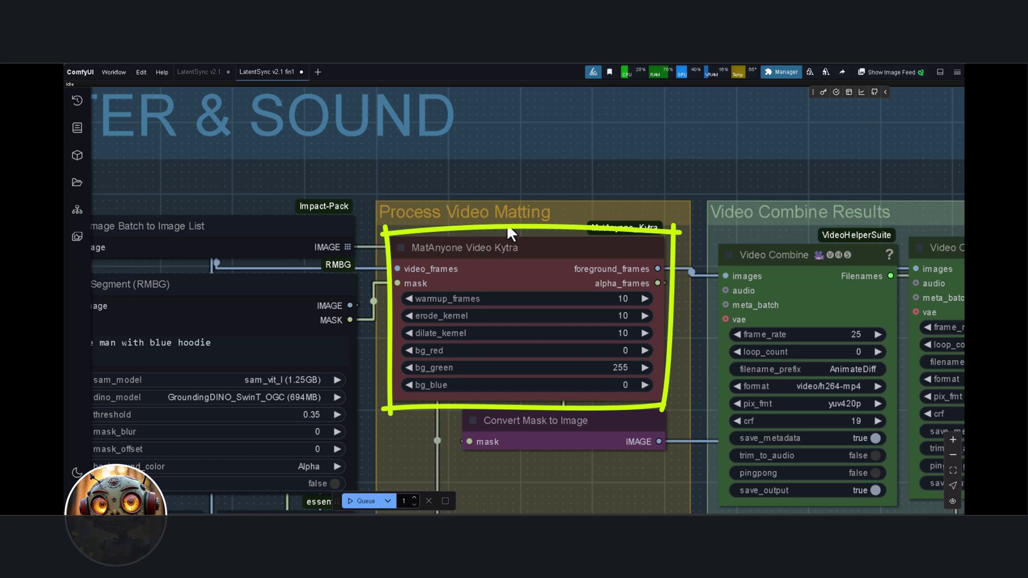
scroll(499, 152, down, 5)
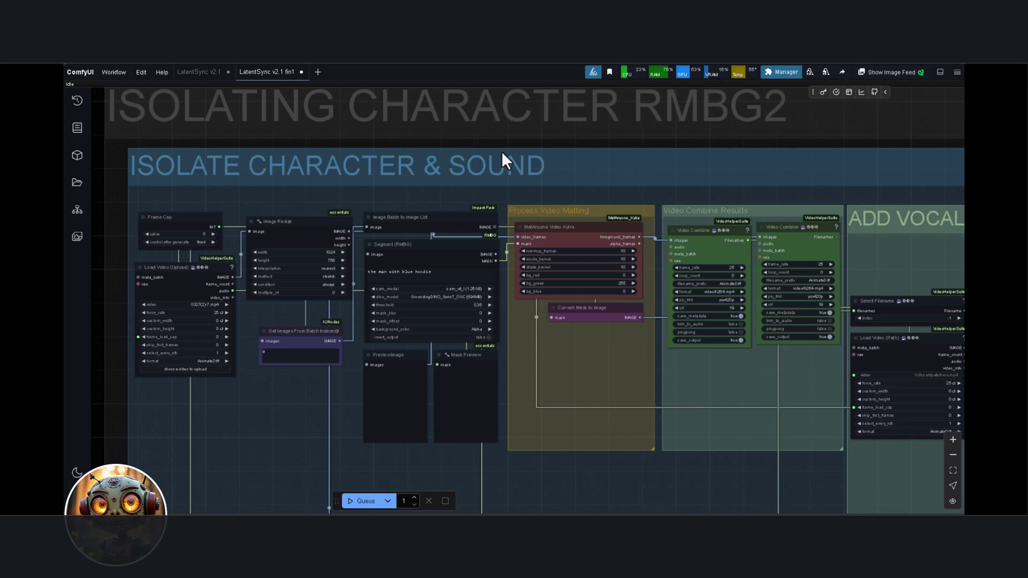
key(ctrl+v)
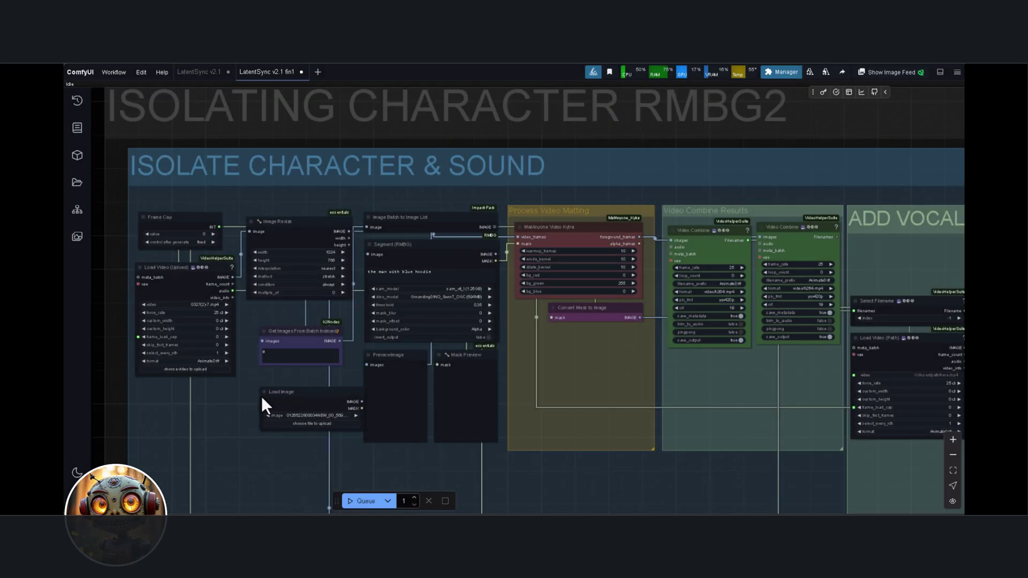
drag(297, 393, 277, 387)
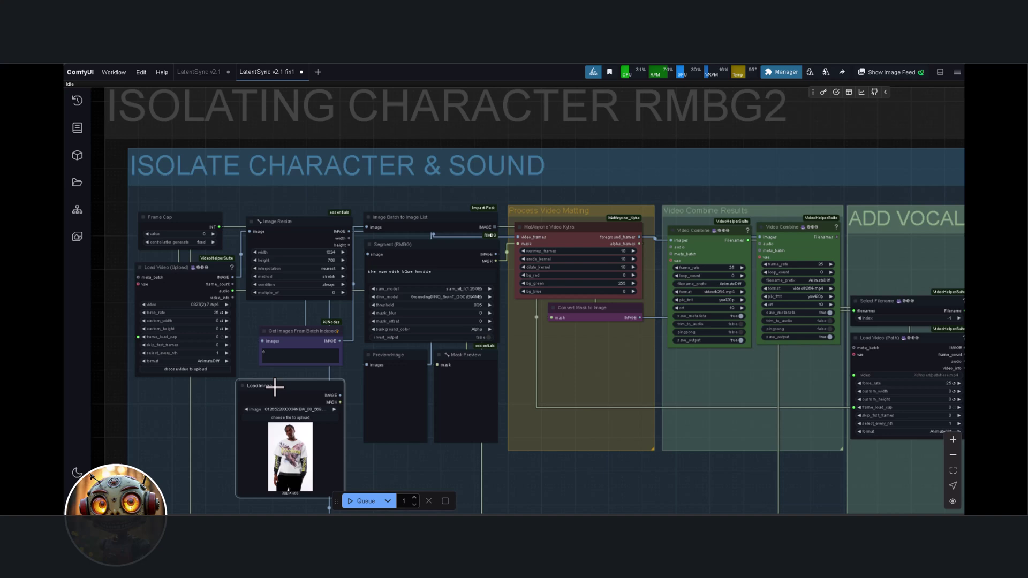
drag(341, 402, 517, 245)
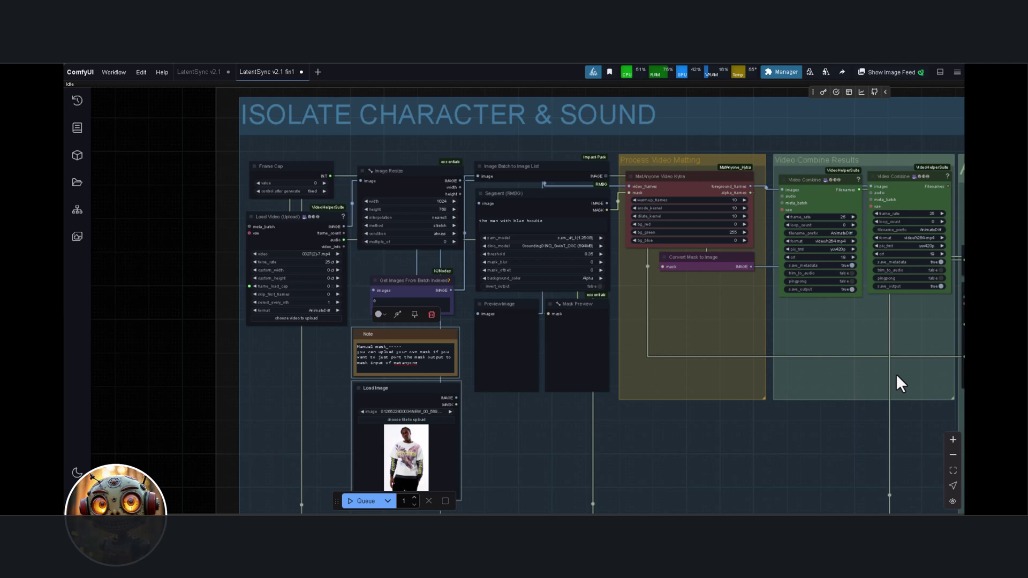
scroll(895, 374, down, 3)
drag(918, 378, 620, 371)
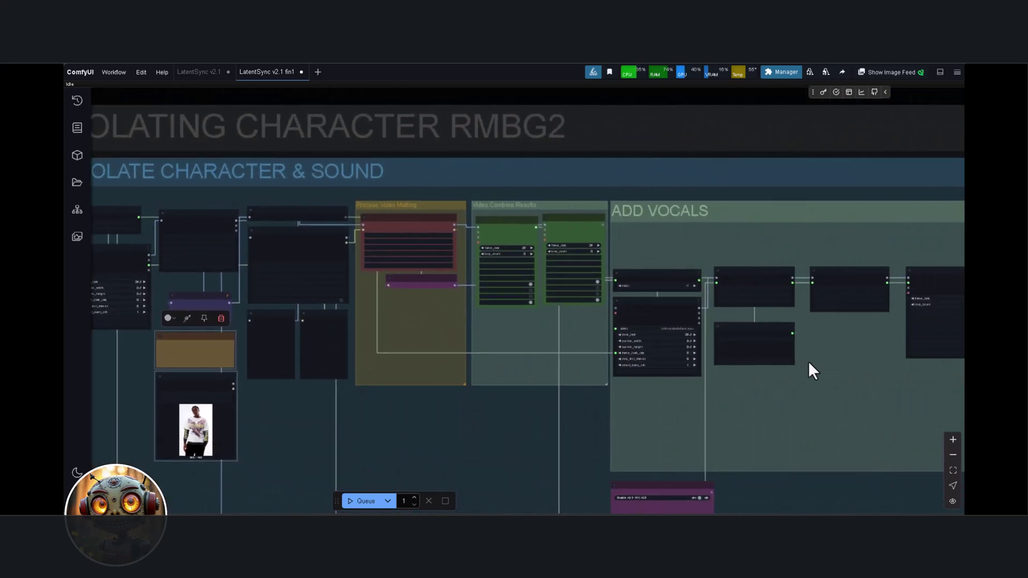
drag(809, 364, 750, 362)
scroll(932, 311, up, 3)
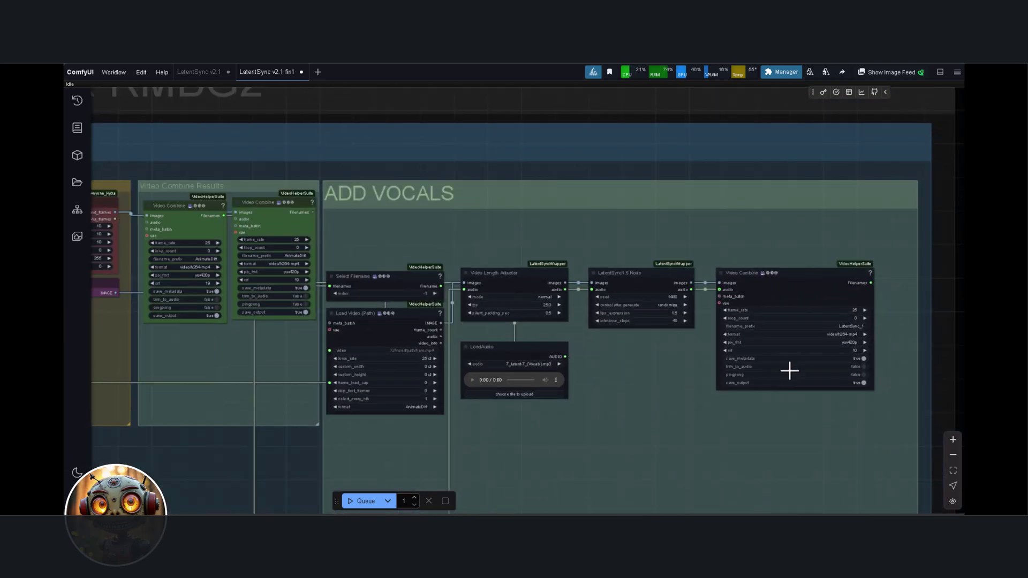
scroll(777, 399, up, 2)
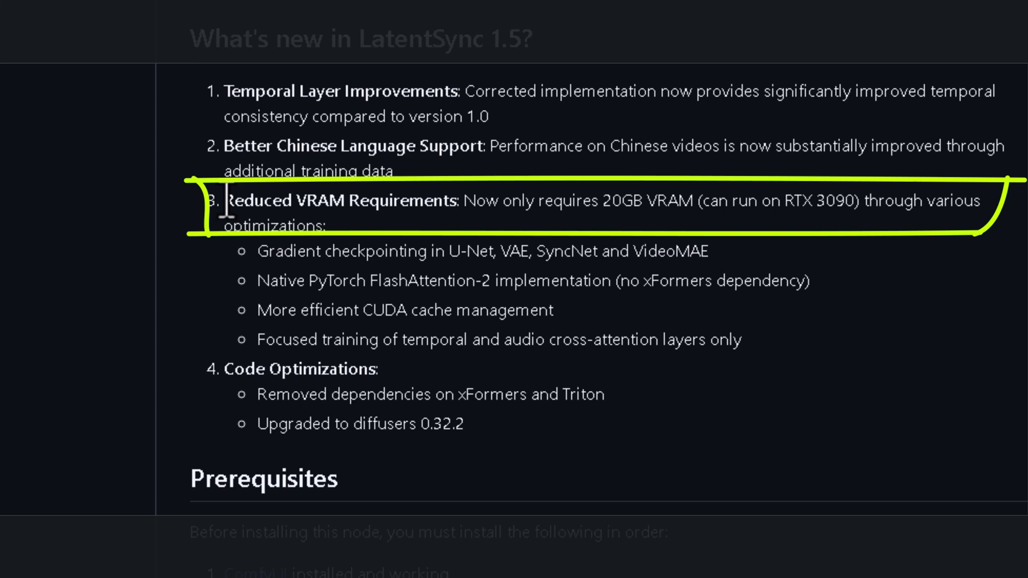
drag(225, 201, 783, 224)
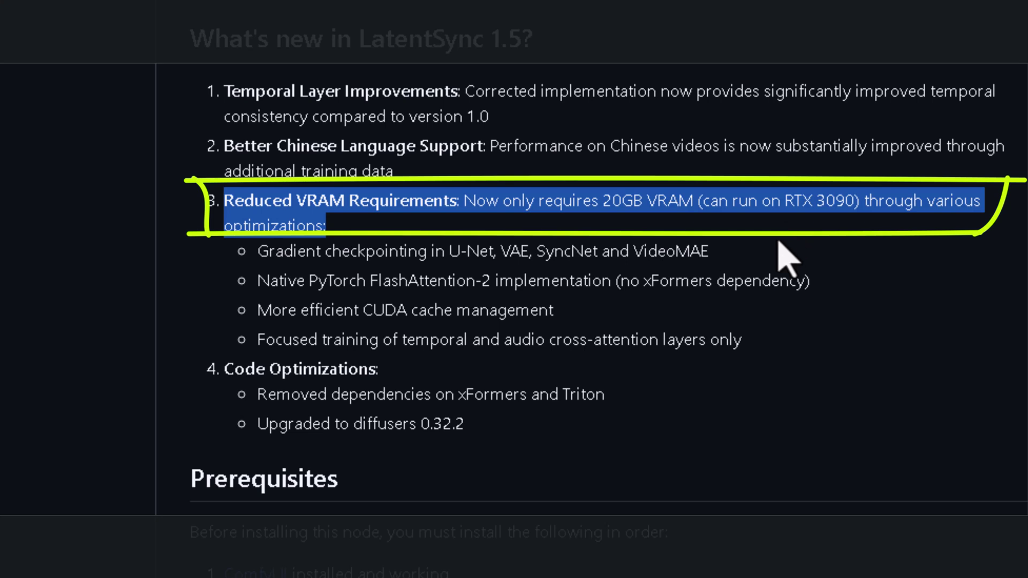
click(797, 280)
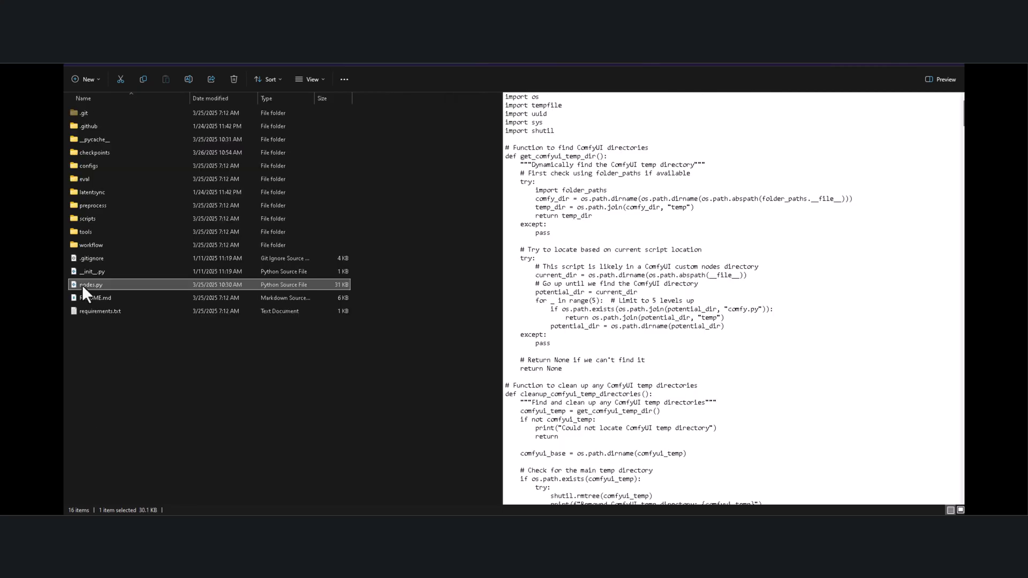
Open the LatentSync wrapper's nodes.py in the code editor from its context menu
right_click(82, 285)
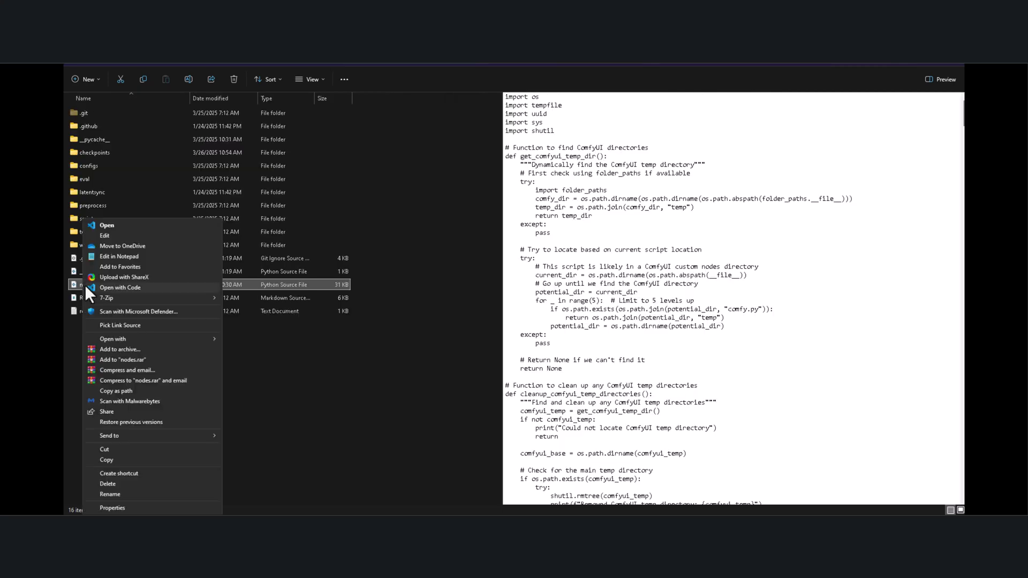
click(132, 226)
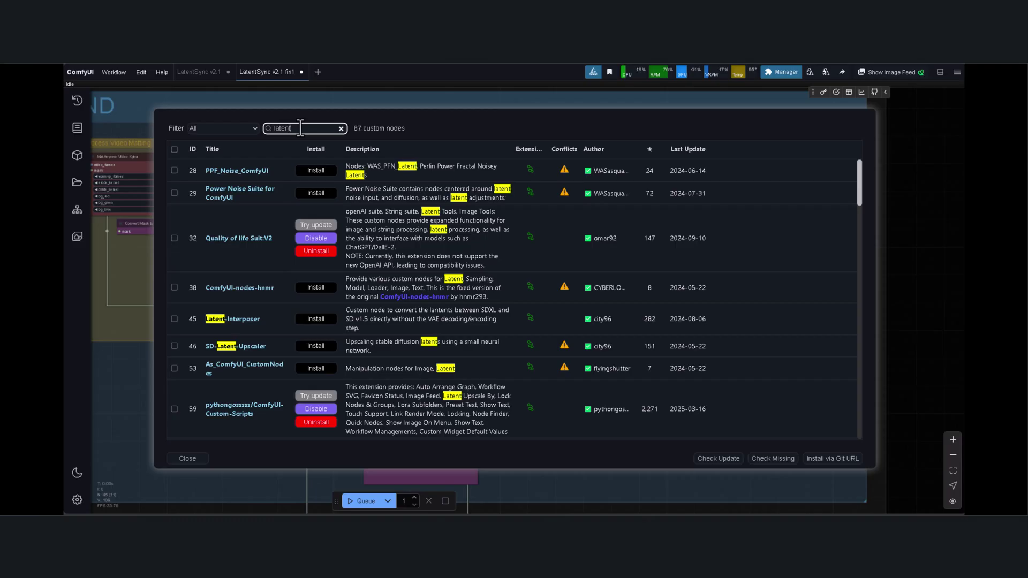
Extend the Custom Nodes Manager search from 'latent' to 'latentsyn'
text(syn)
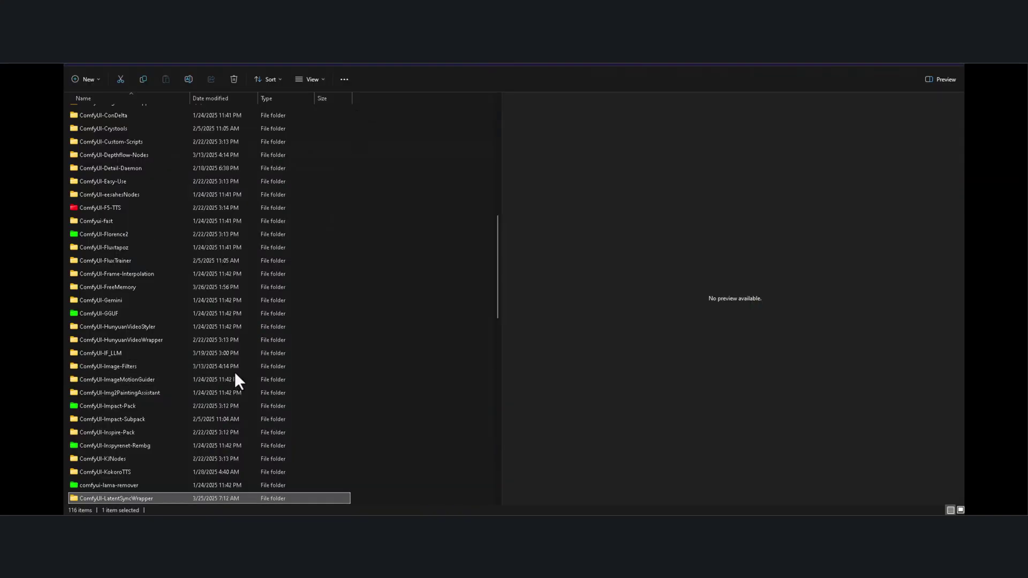
scroll(234, 372, down, 3)
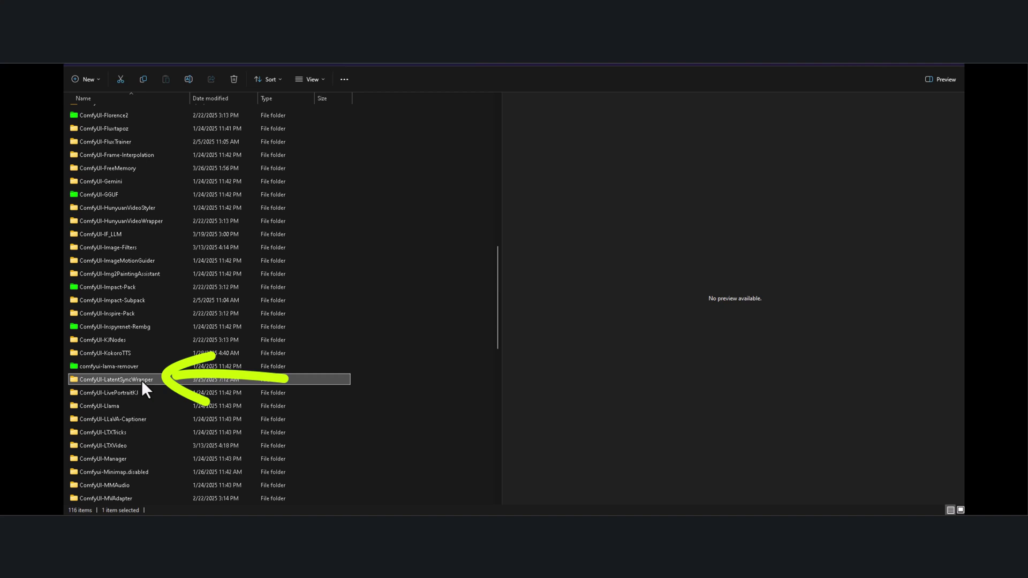
click(410, 416)
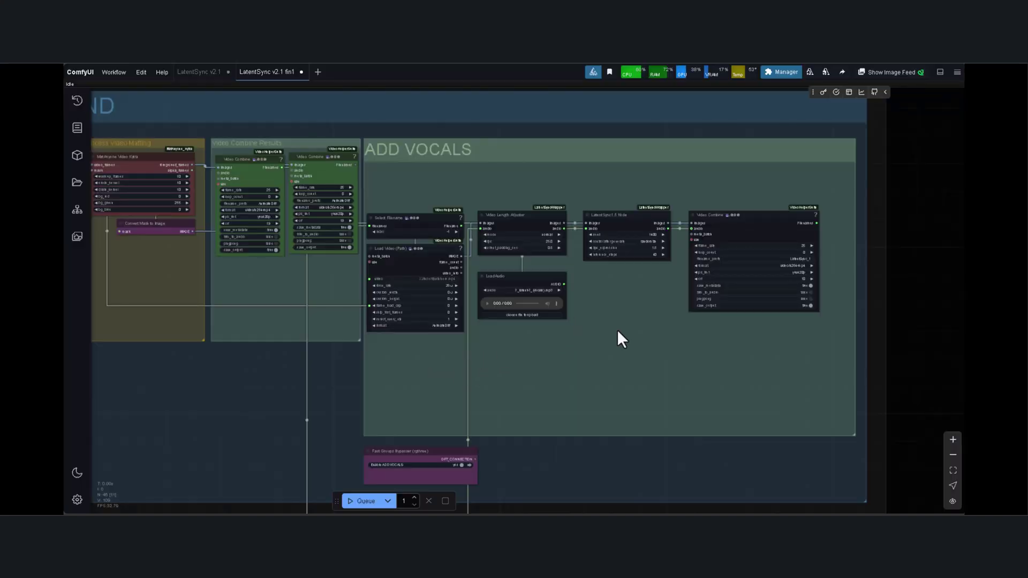
Check the Custom Nodes Manager for ComfyUI MatAnyone Kytra, then return to the Manager Menu
scroll(643, 338, down, 2)
scroll(675, 342, down, 4)
drag(661, 340, 696, 265)
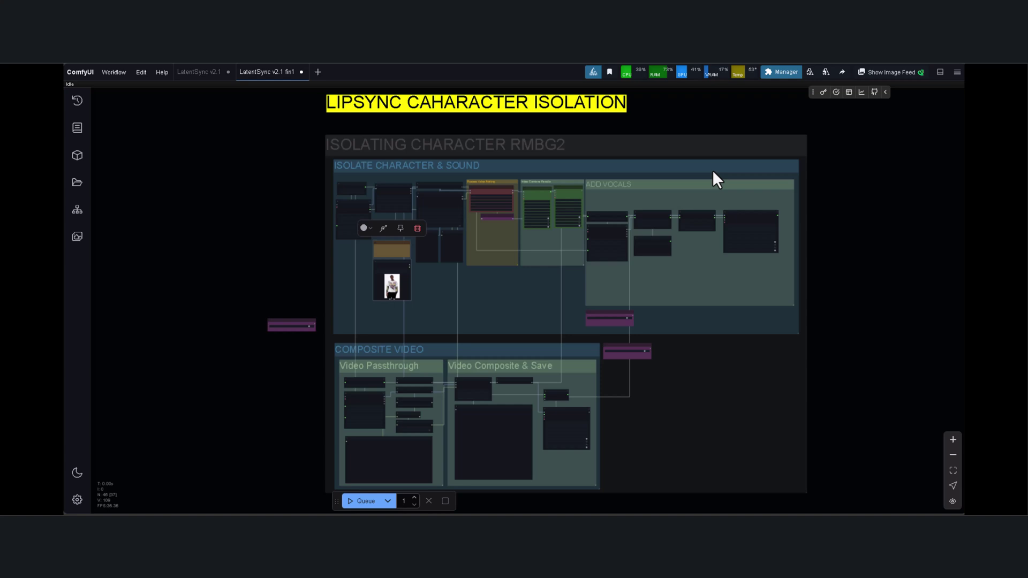
click(779, 73)
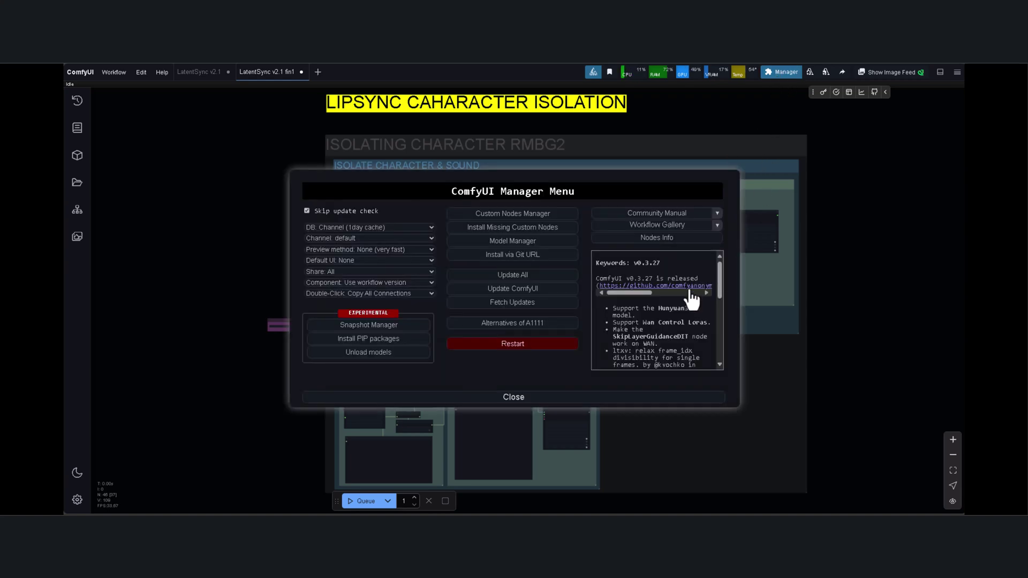
click(519, 214)
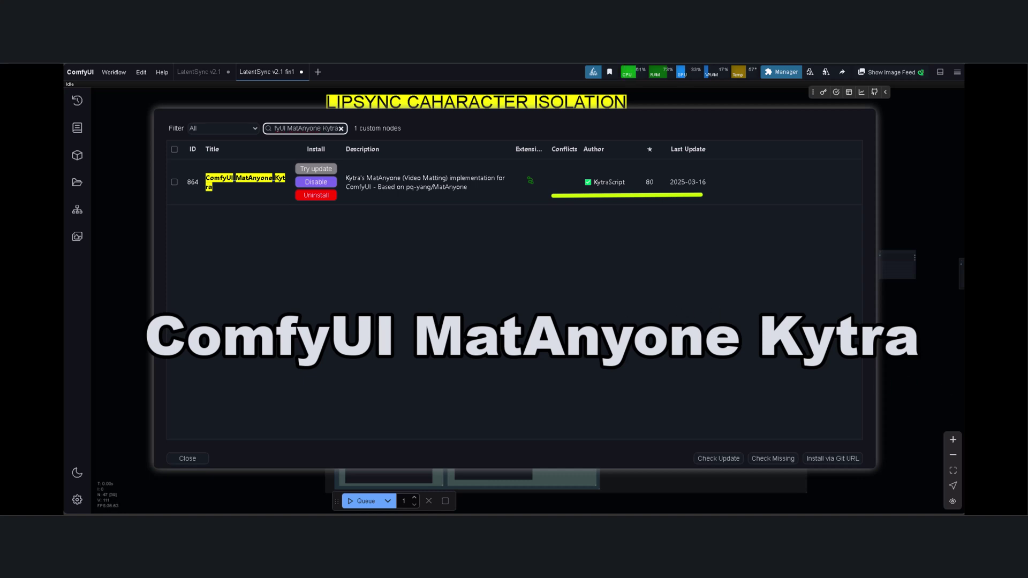
click(189, 461)
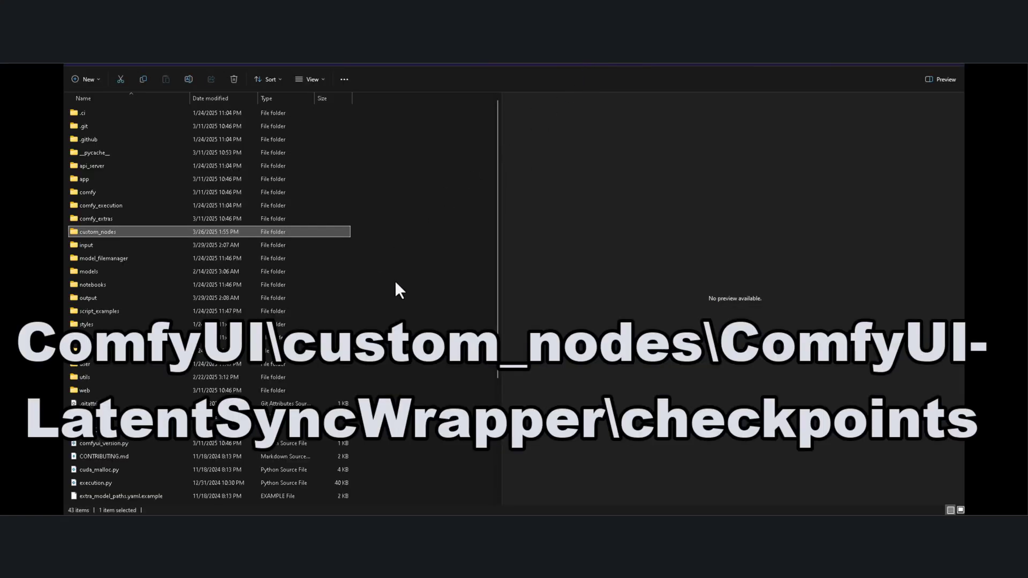
Browse custom_nodes > ComfyUI-LatentSyncWrapper > checkpoints, peek into whisper, and go back to checkpoints
double_click(115, 233)
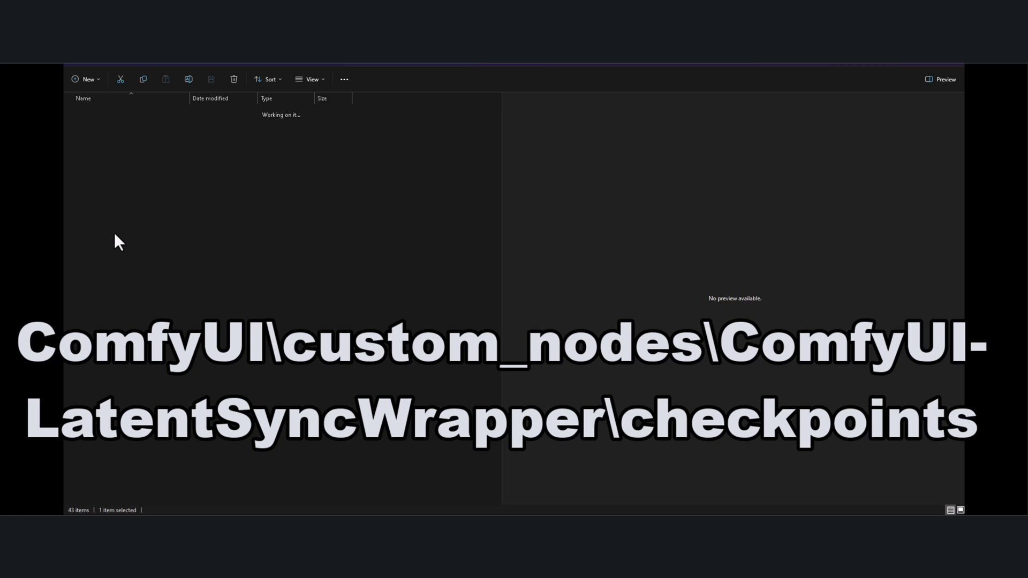
scroll(128, 240, down, 5)
double_click(142, 438)
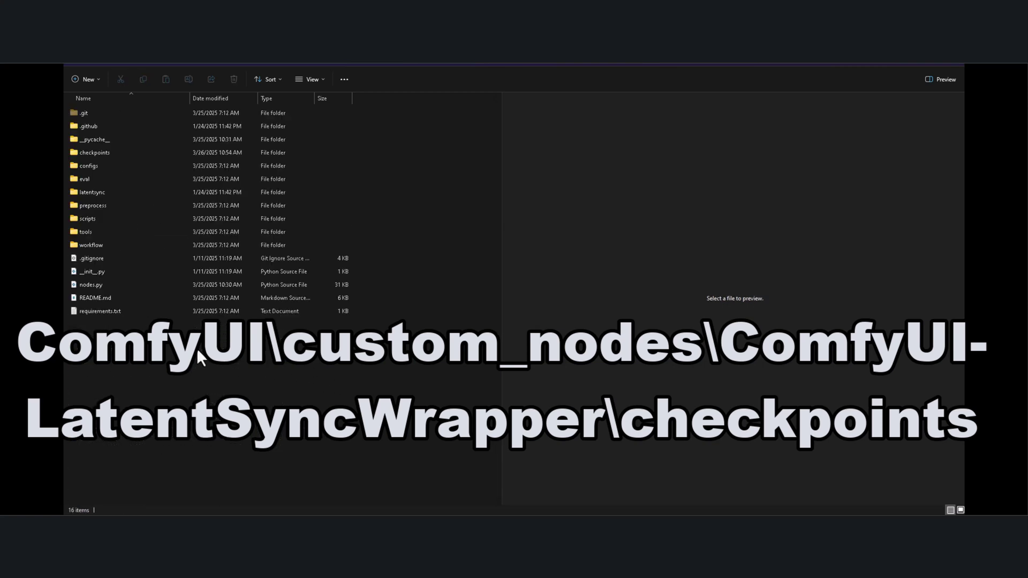
double_click(119, 153)
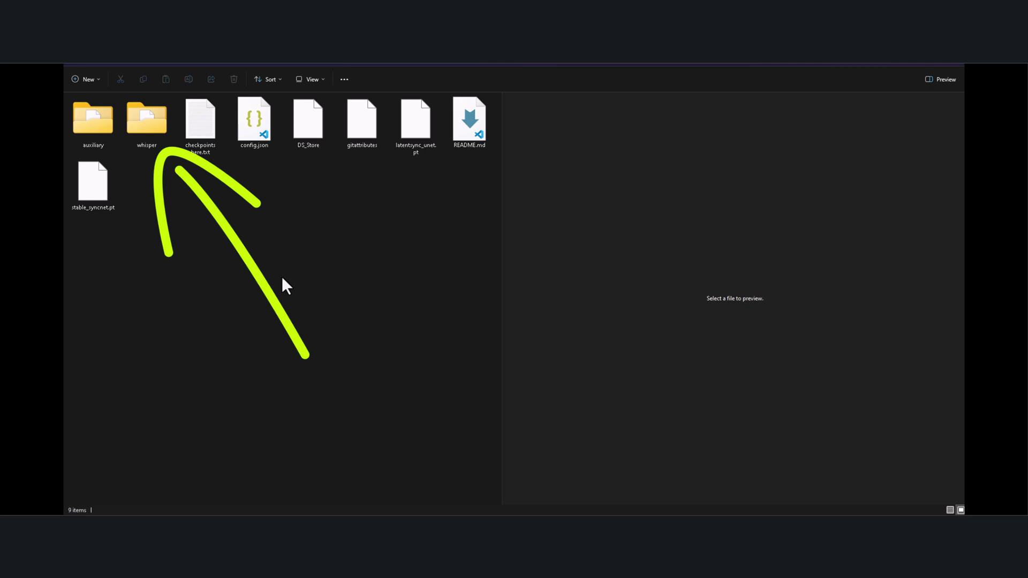
double_click(143, 124)
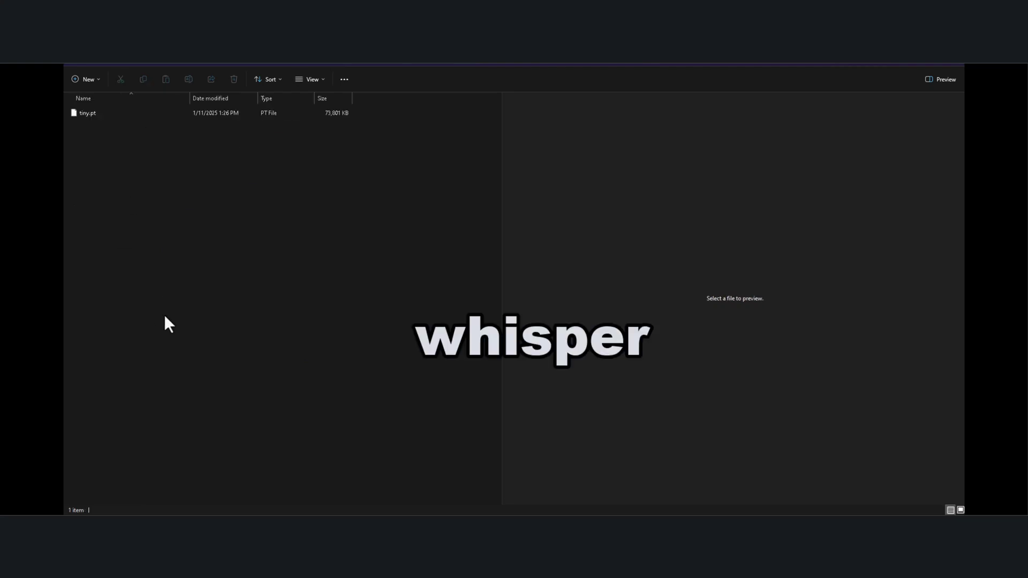
click(123, 58)
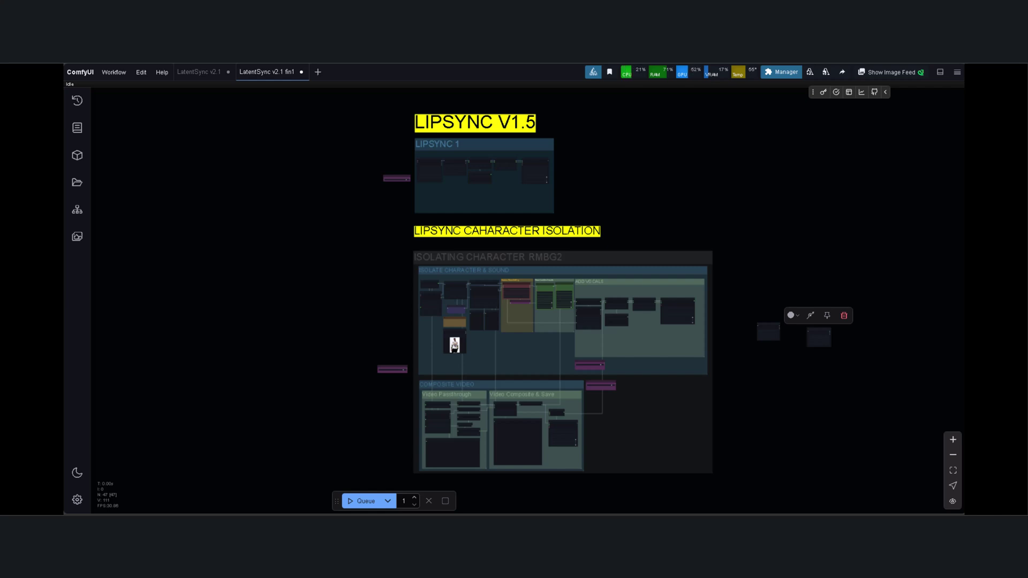
Review the Manager's Install Missing Custom Nodes list, then close the Manager Menu
click(783, 78)
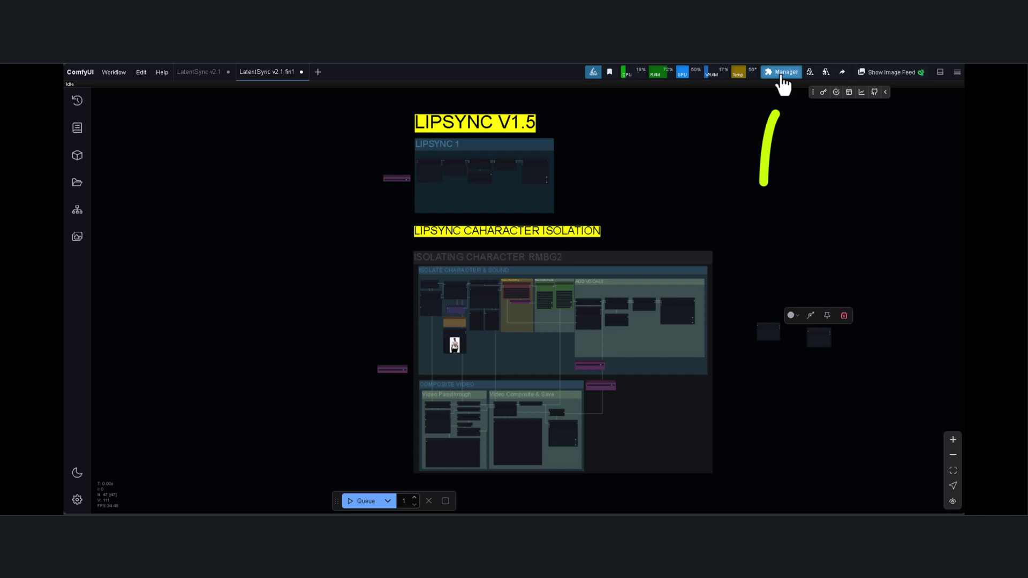
click(504, 229)
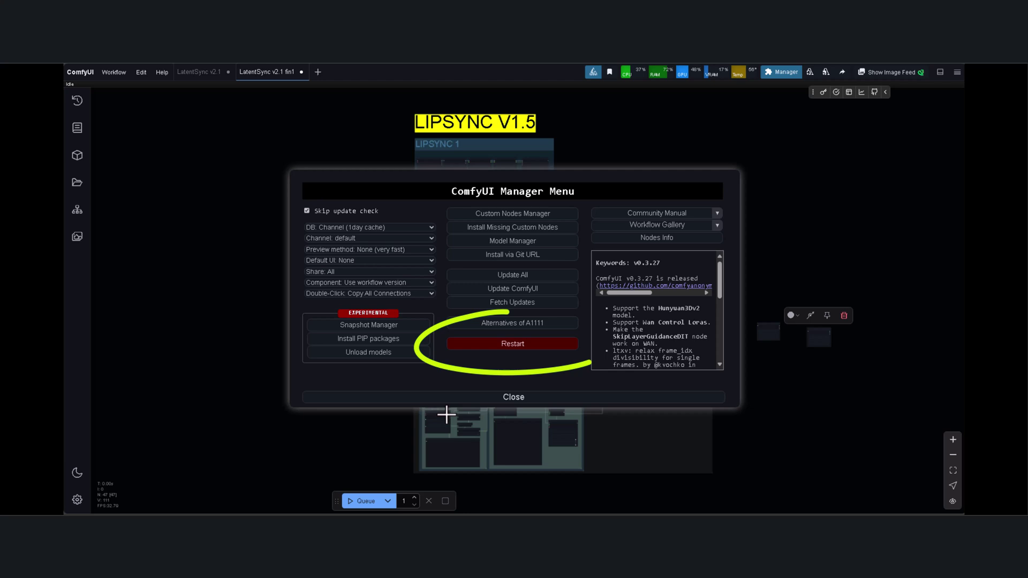
click(492, 397)
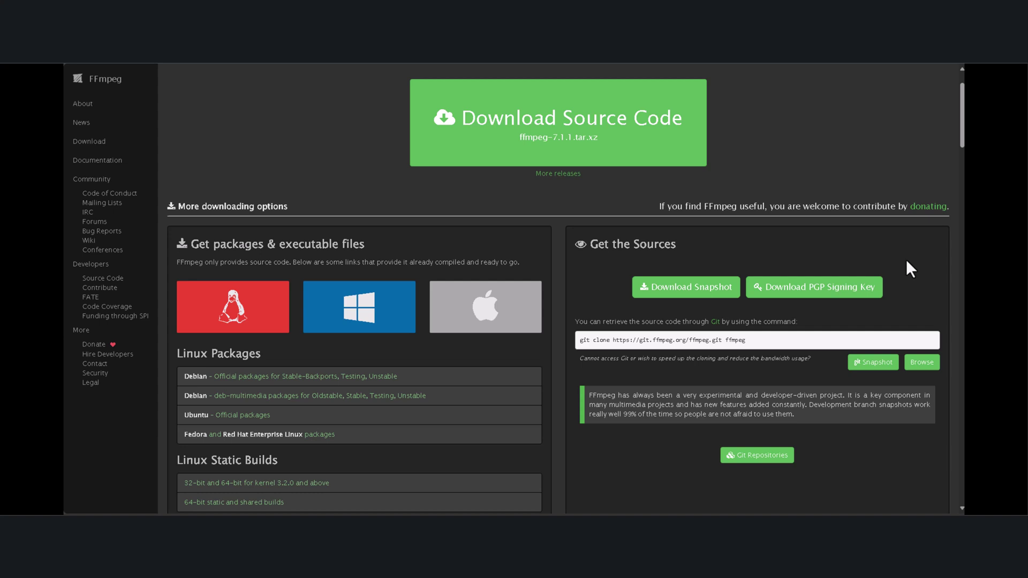
Switch the FFmpeg download page to the Windows EXE Files links
click(369, 314)
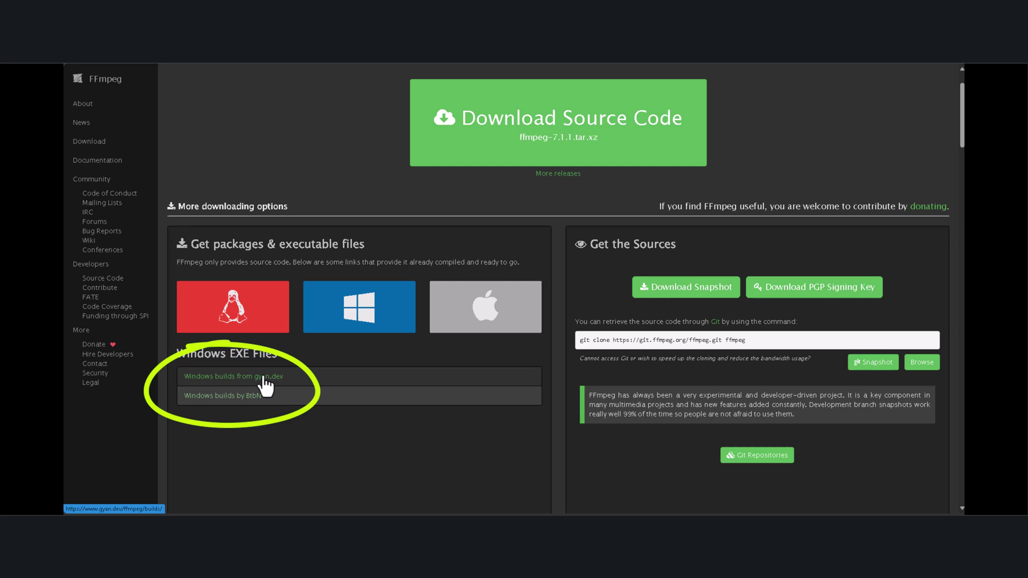
Follow 'Windows builds from gyan.dev' to reach the git master essentials and full builds
click(263, 378)
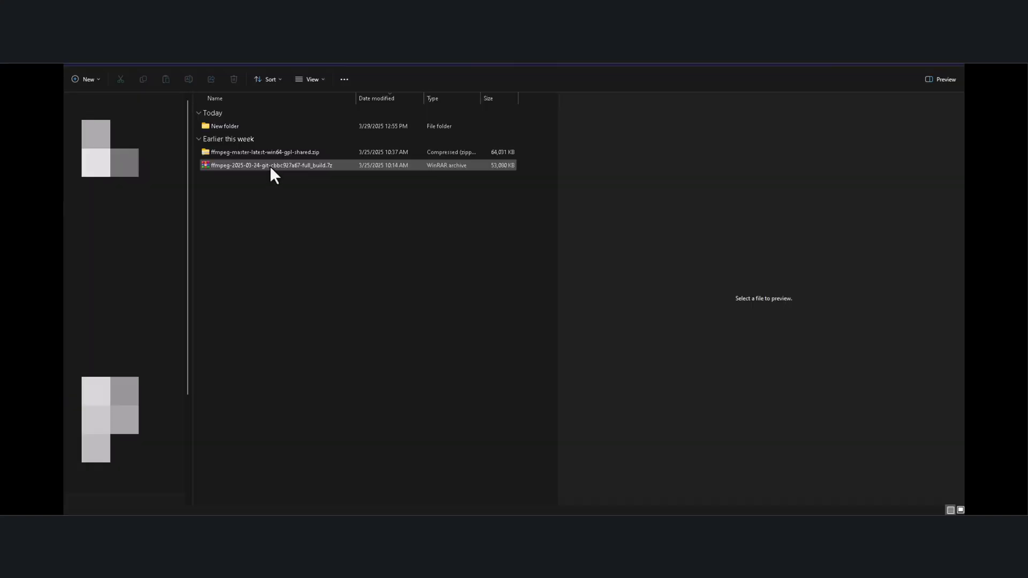
Extract the FFmpeg full_build archive, rename its folder to ffmpeg, and copy it
double_click(270, 166)
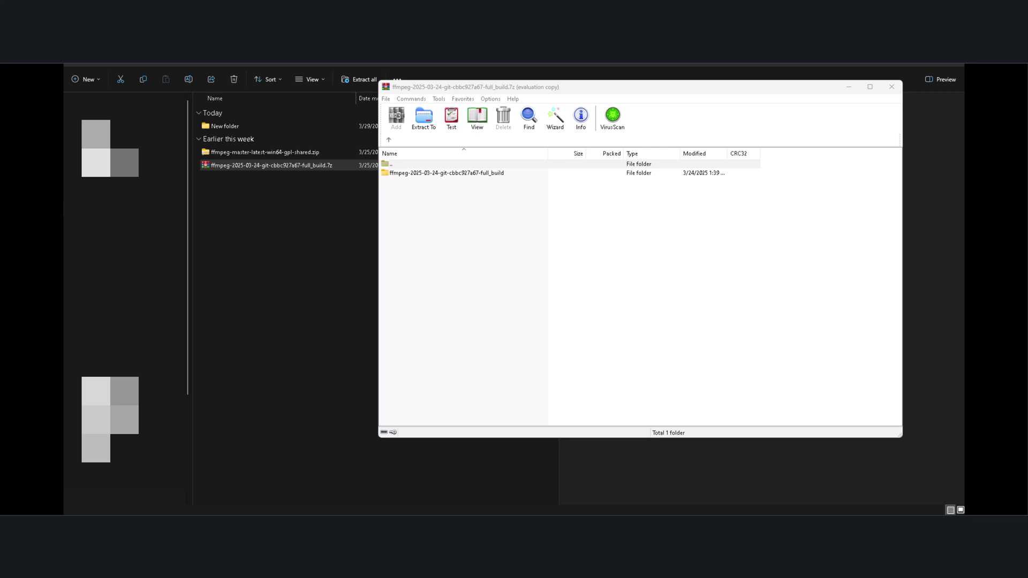
drag(446, 173, 920, 236)
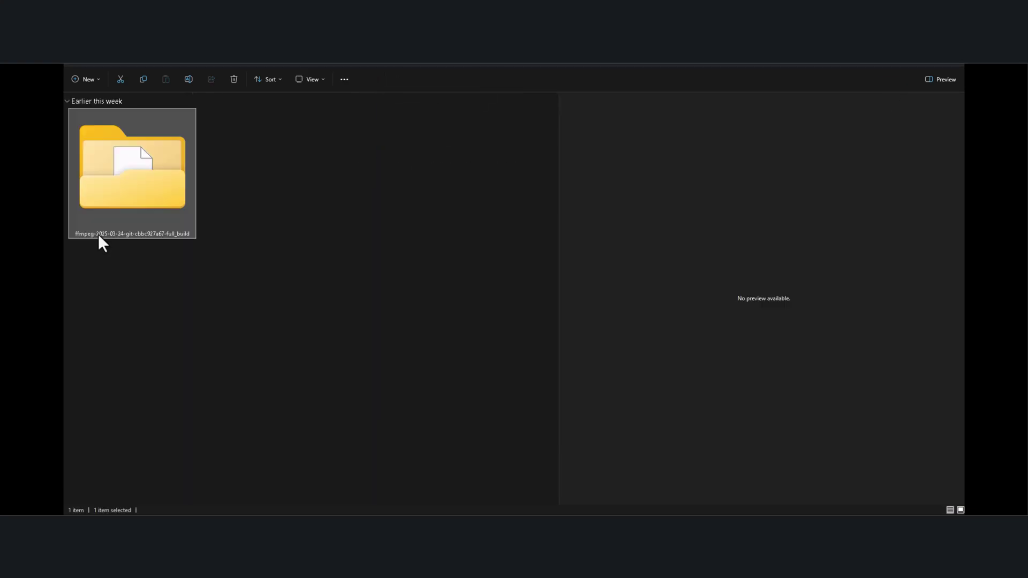
click(99, 236)
drag(94, 235, 192, 235)
key(Delete)
click(139, 281)
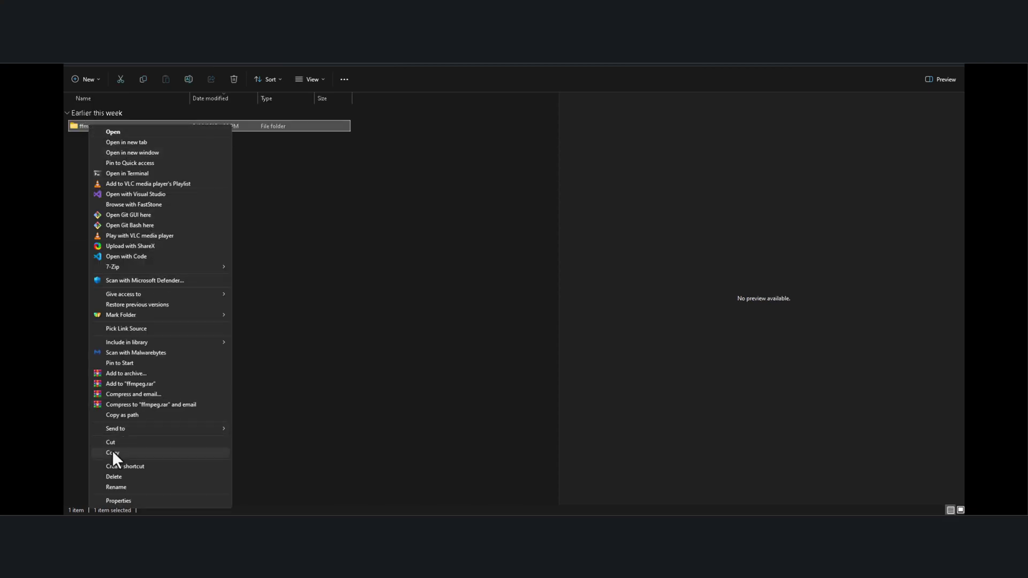
click(112, 451)
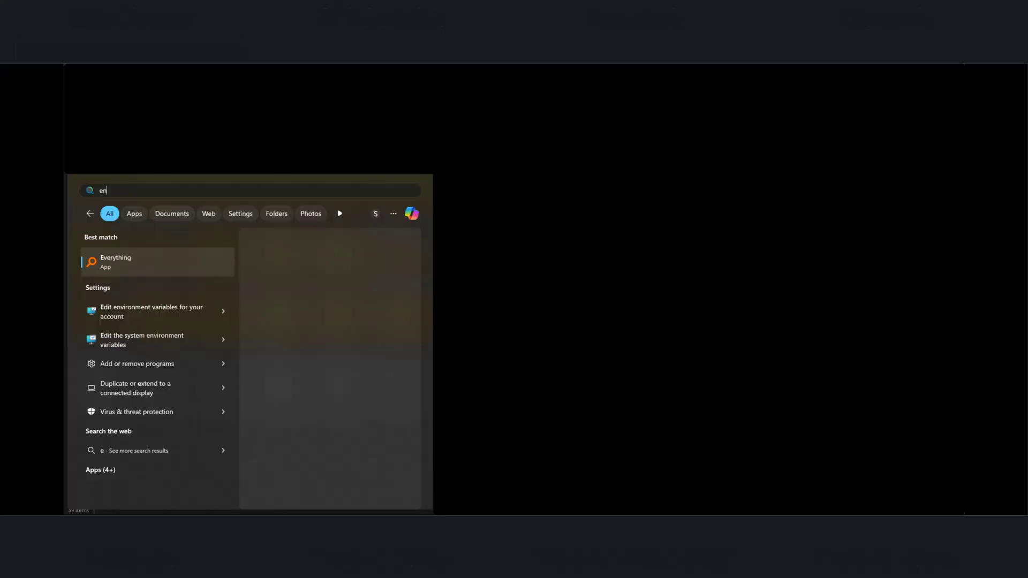
Open the user Path variable for editing via Edit the system environment variables
text(viron)
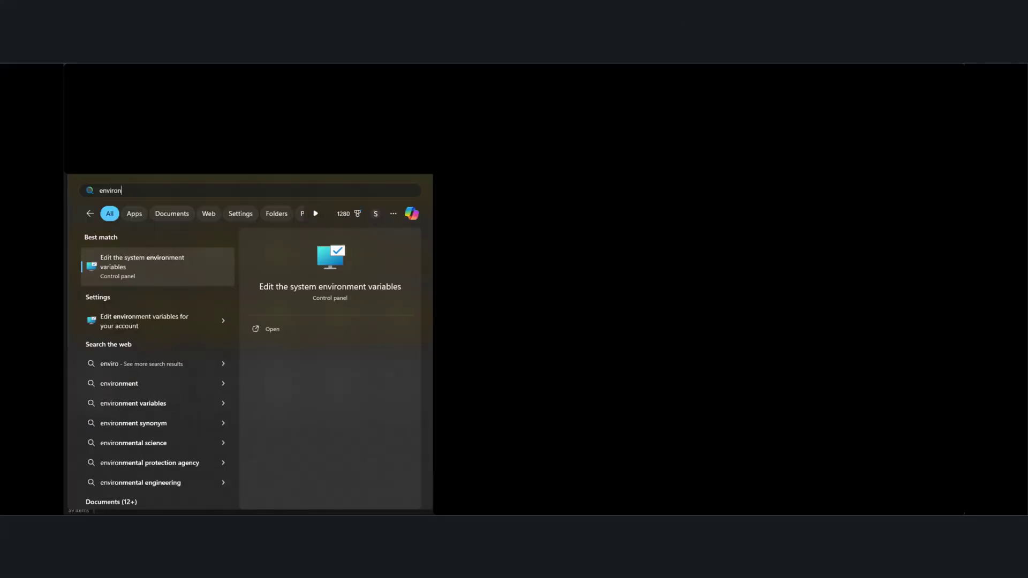
text(ment)
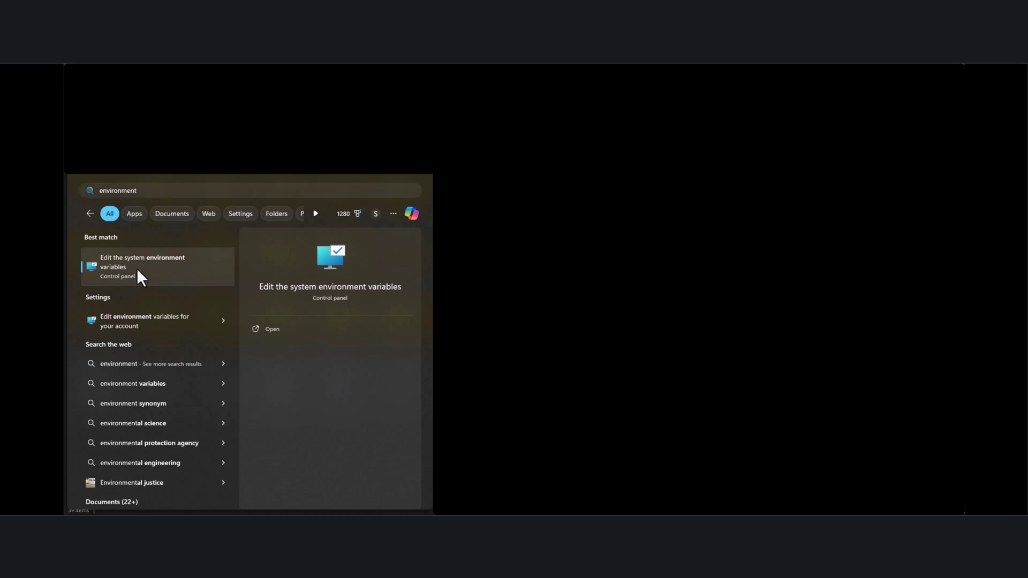
click(137, 268)
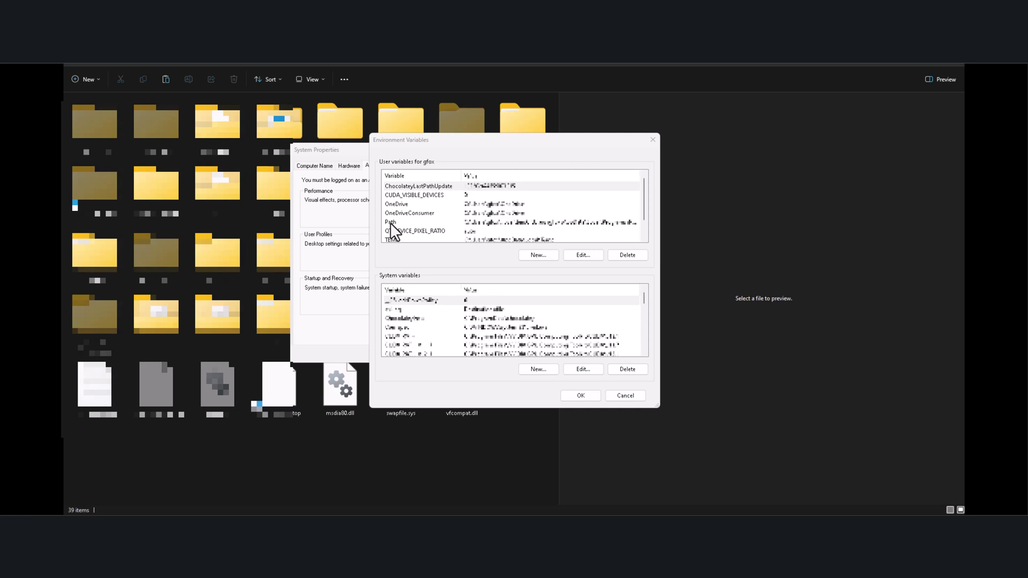
click(392, 223)
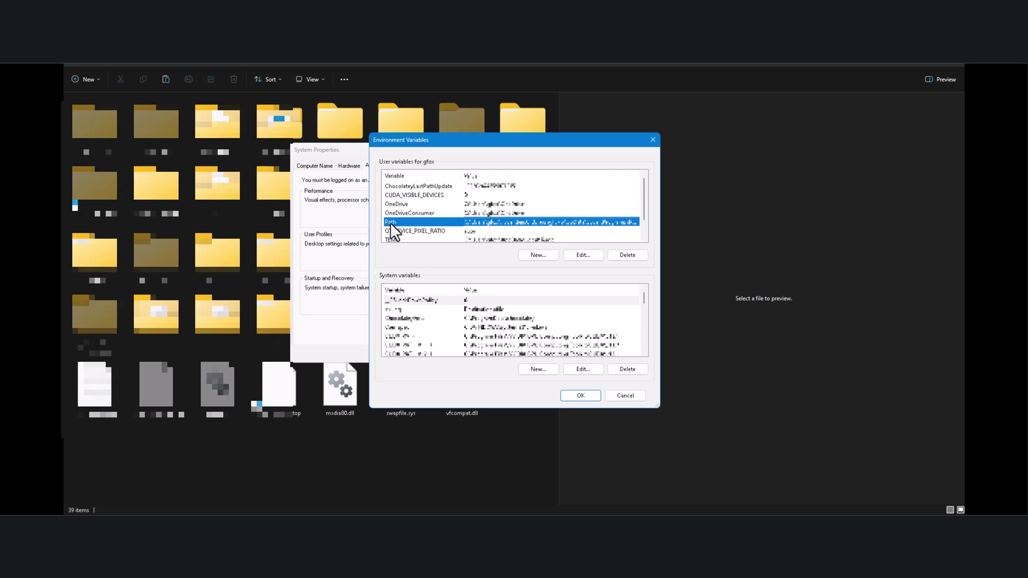
click(583, 255)
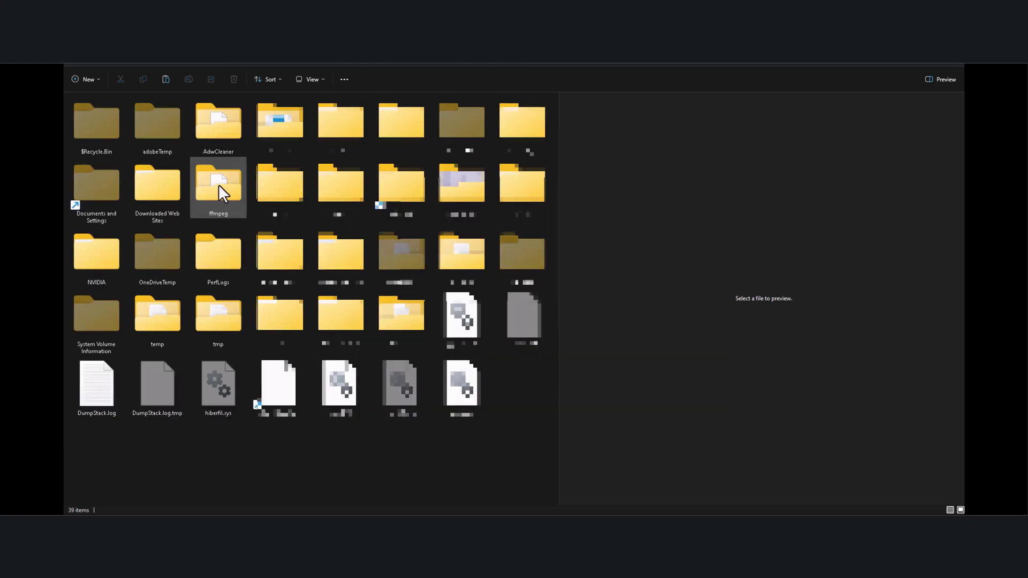
Copy the full path of the C:\ffmpeg\bin folder
double_click(219, 185)
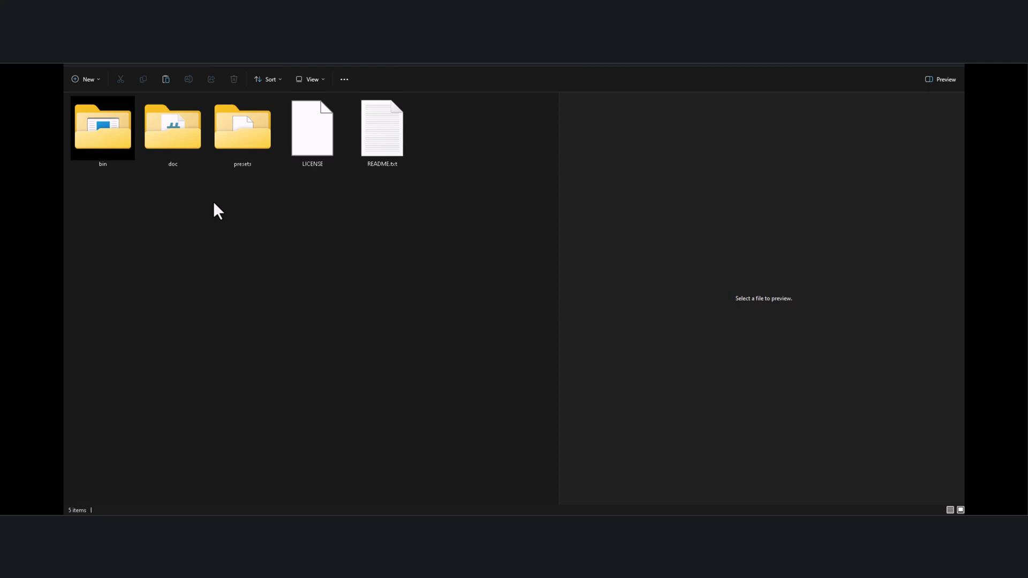
right_click(98, 133)
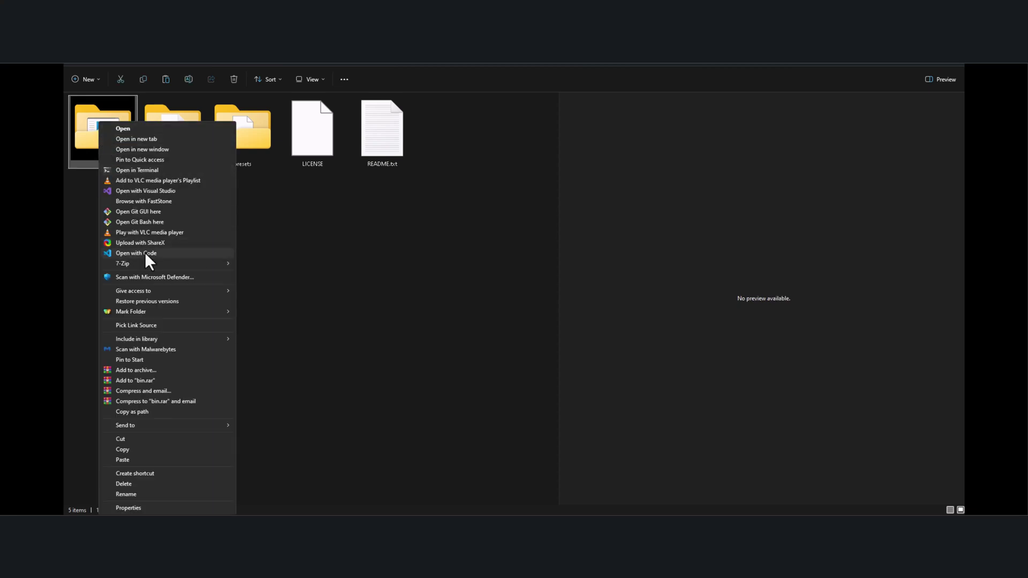
click(127, 412)
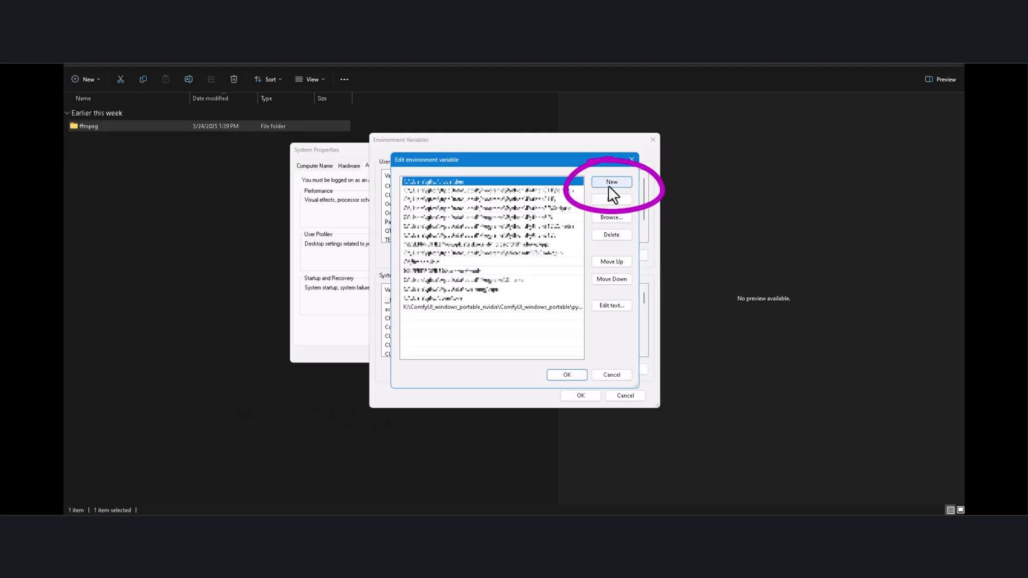
Add C:\ffmpeg\bin as a new user Path entry without quotes and confirm both dialogs
click(611, 184)
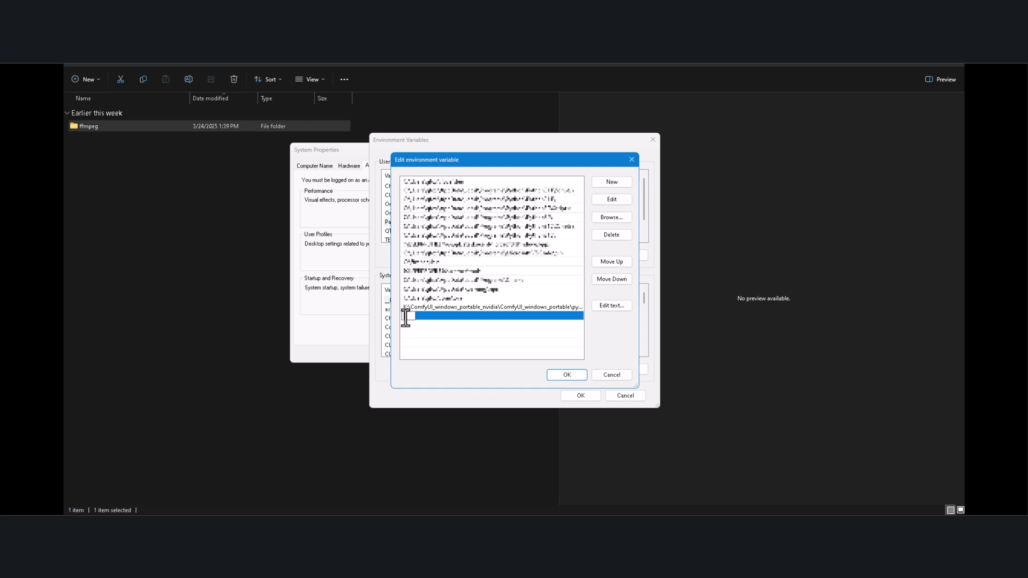
key(ctrl+v)
key(Home)
key(Delete)
click(613, 376)
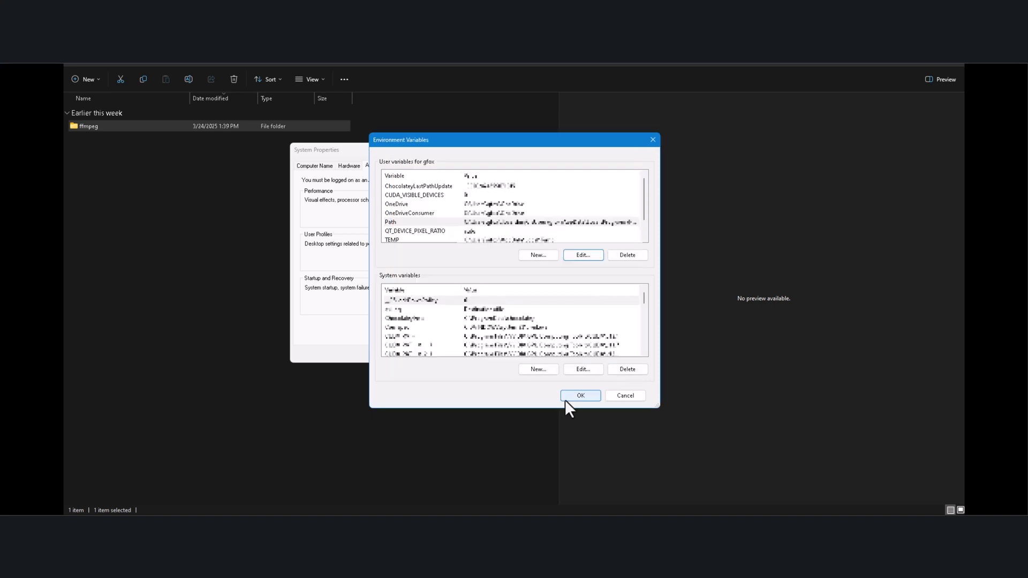
click(568, 399)
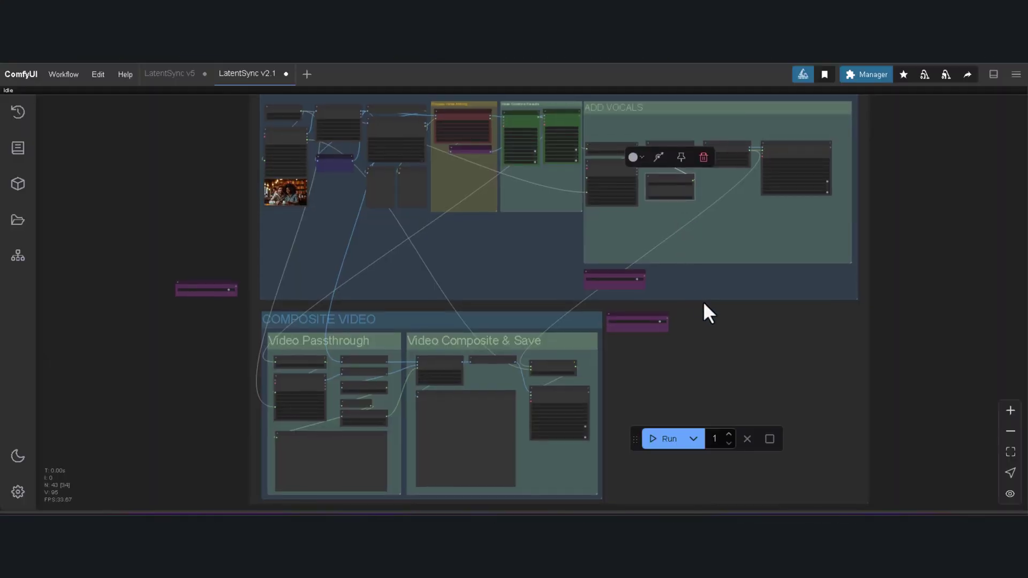
Zoom and pan the canvas to bring the video loading nodes into view
scroll(256, 115, up, 5)
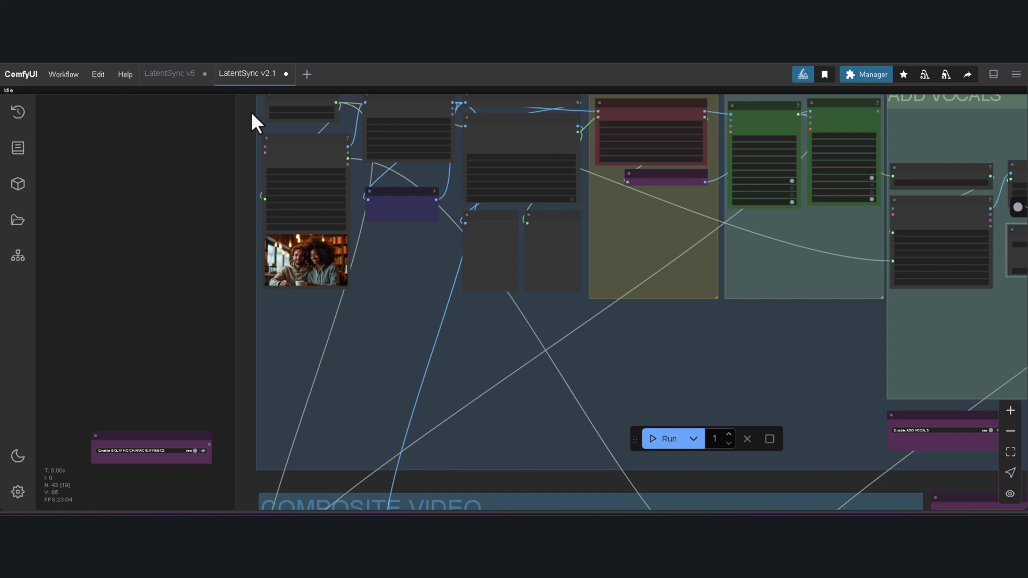
drag(252, 111, 255, 171)
scroll(255, 169, up, 5)
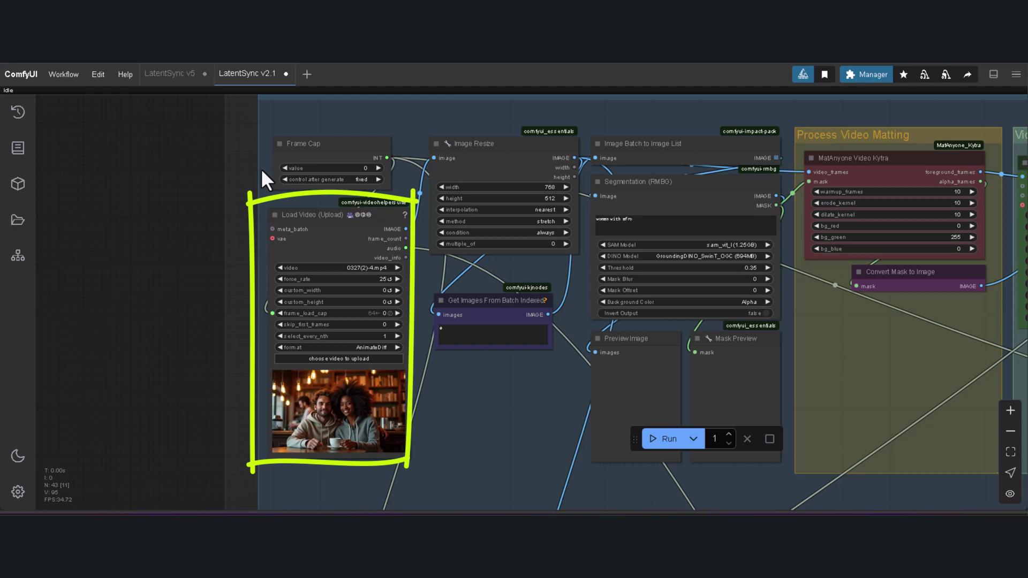
scroll(247, 287, up, 3)
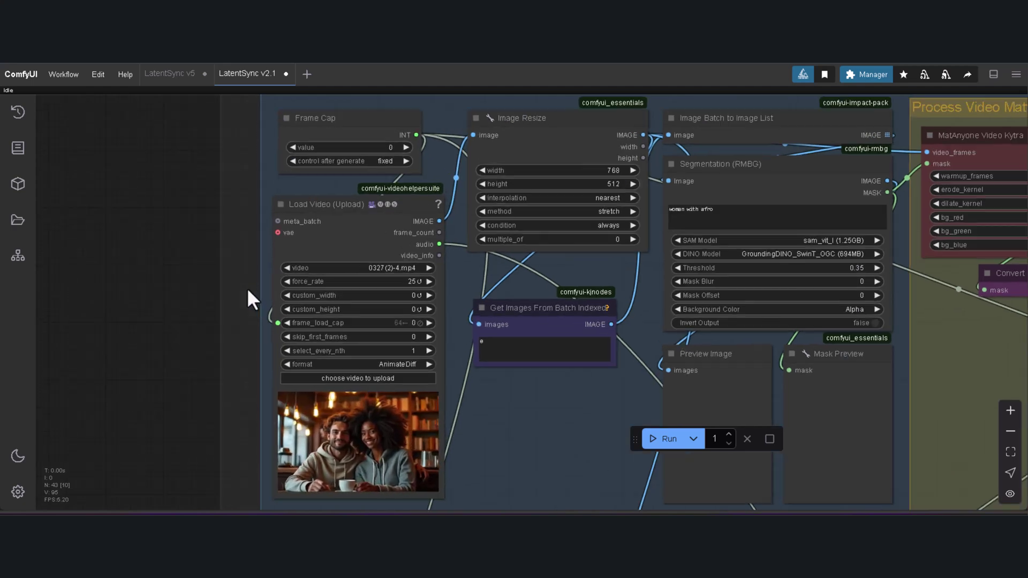
scroll(235, 326, up, 2)
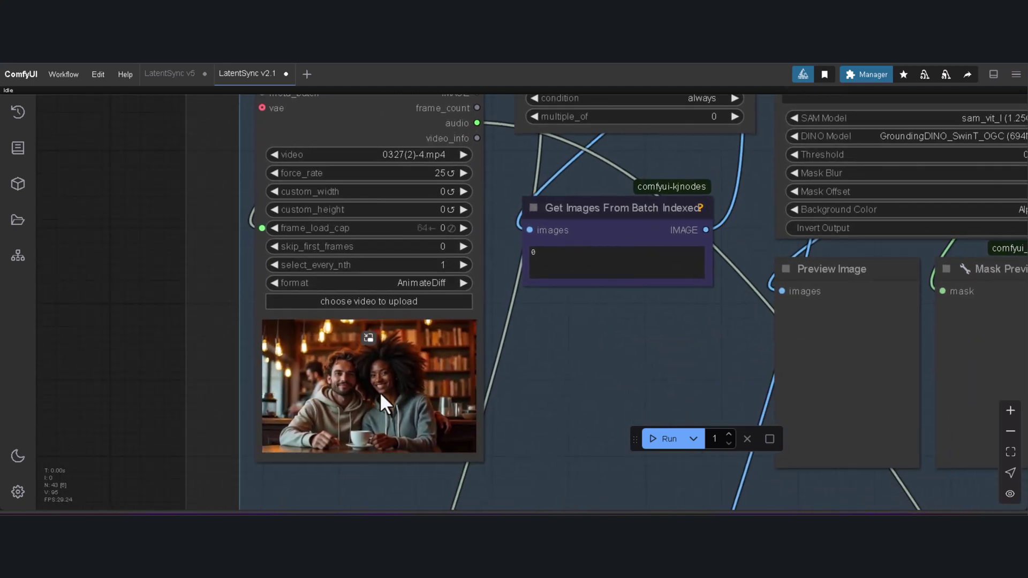
scroll(381, 394, up, 2)
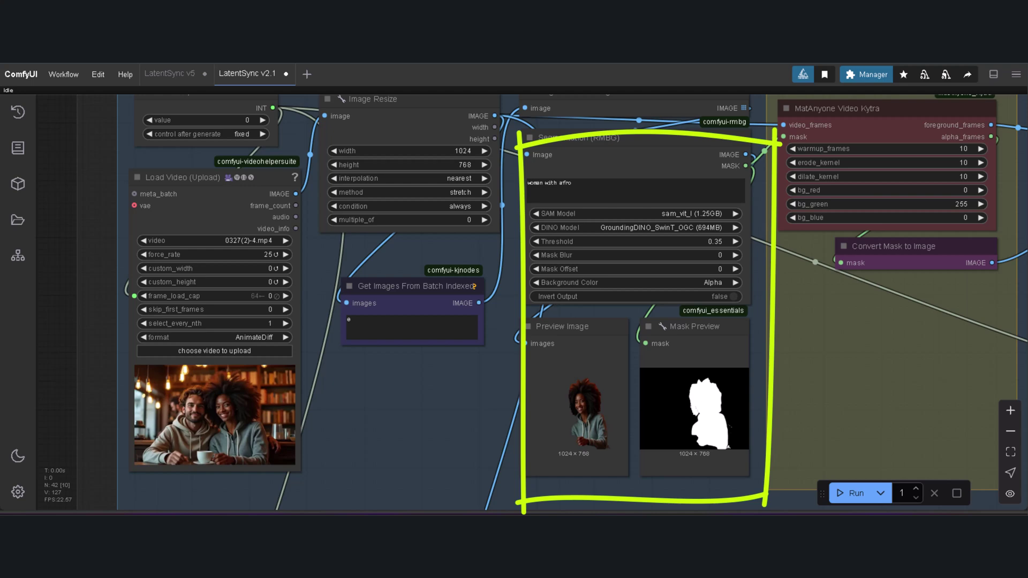
scroll(891, 336, down, 3)
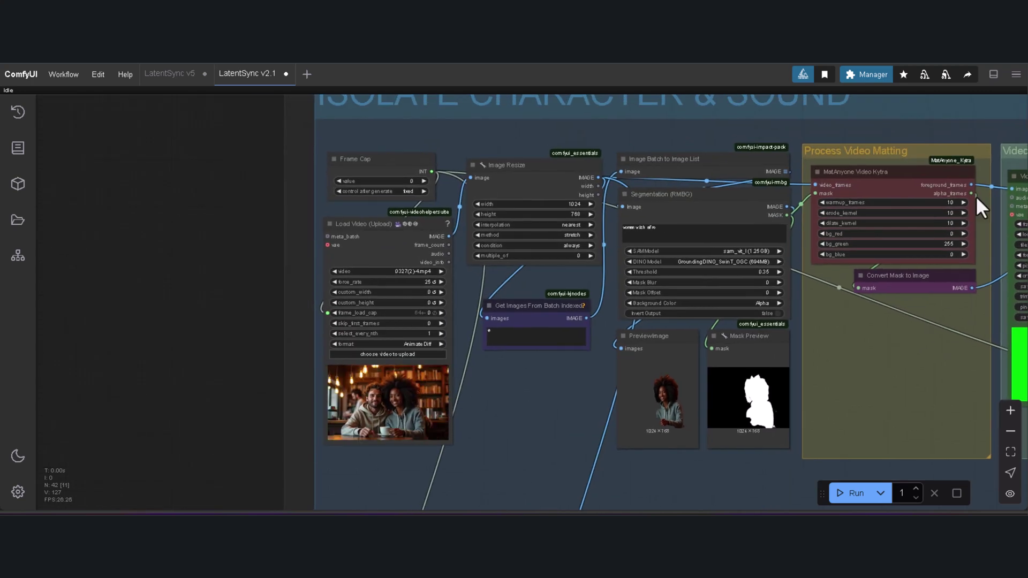
scroll(977, 198, up, 3)
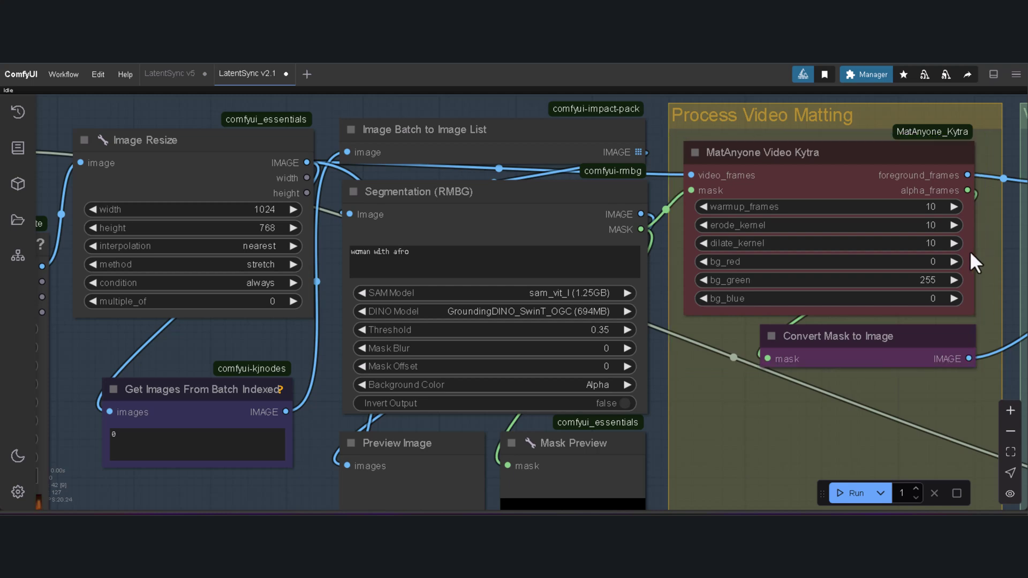
scroll(969, 257, down, 1)
drag(817, 228, 754, 211)
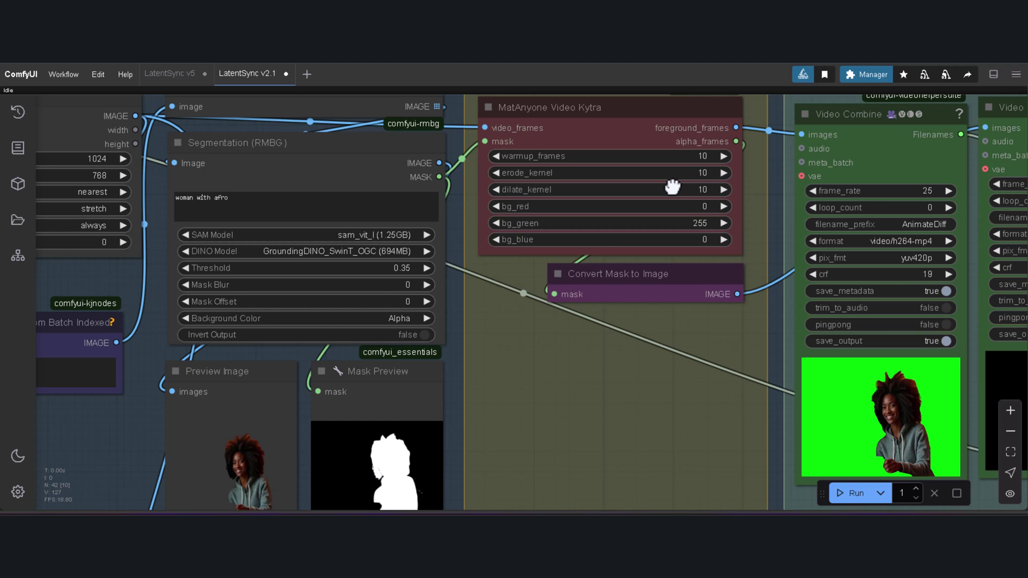
scroll(672, 186, right, 3)
scroll(852, 250, right, 4)
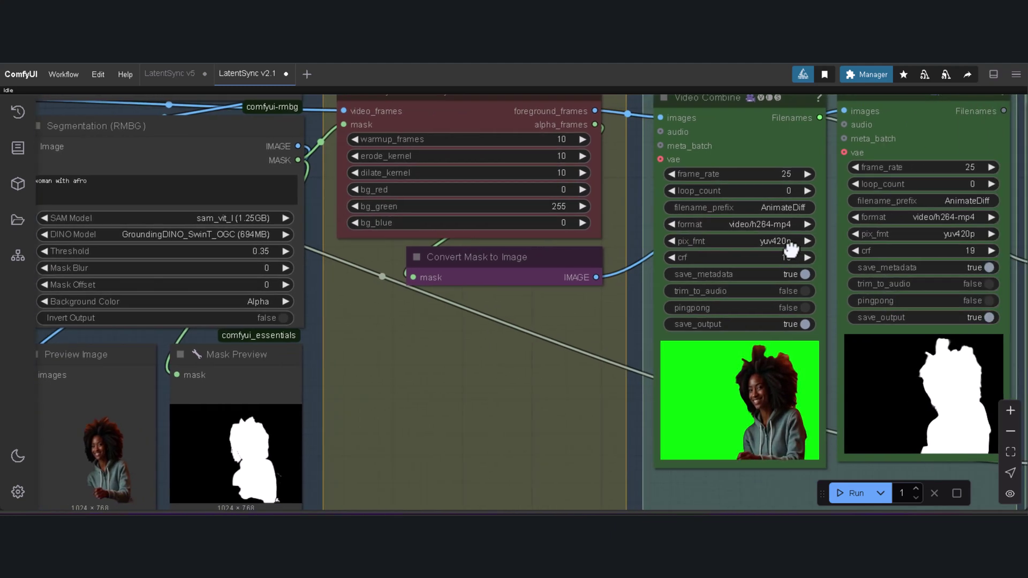
scroll(791, 247, right, 5)
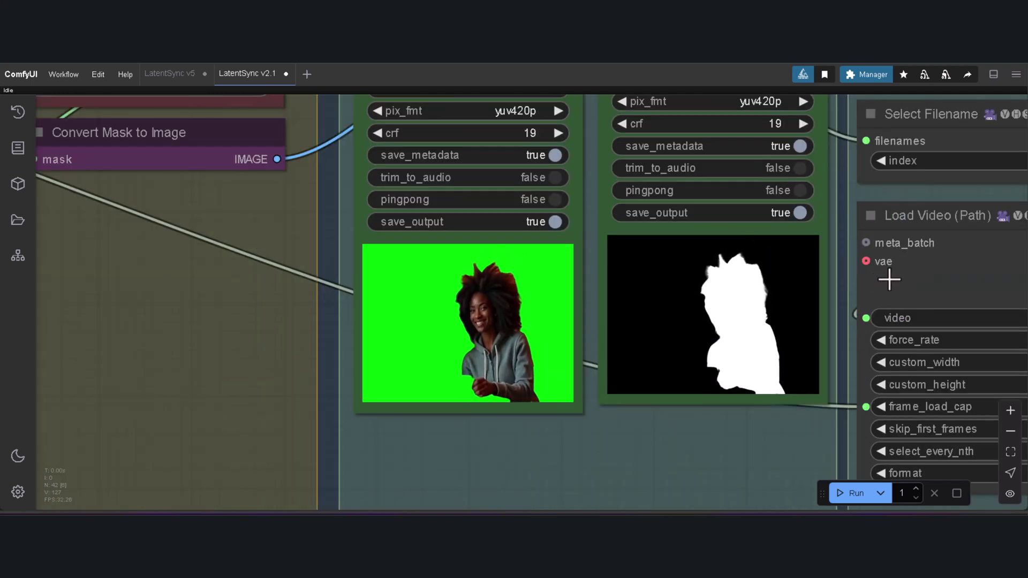
scroll(883, 271, down, 1)
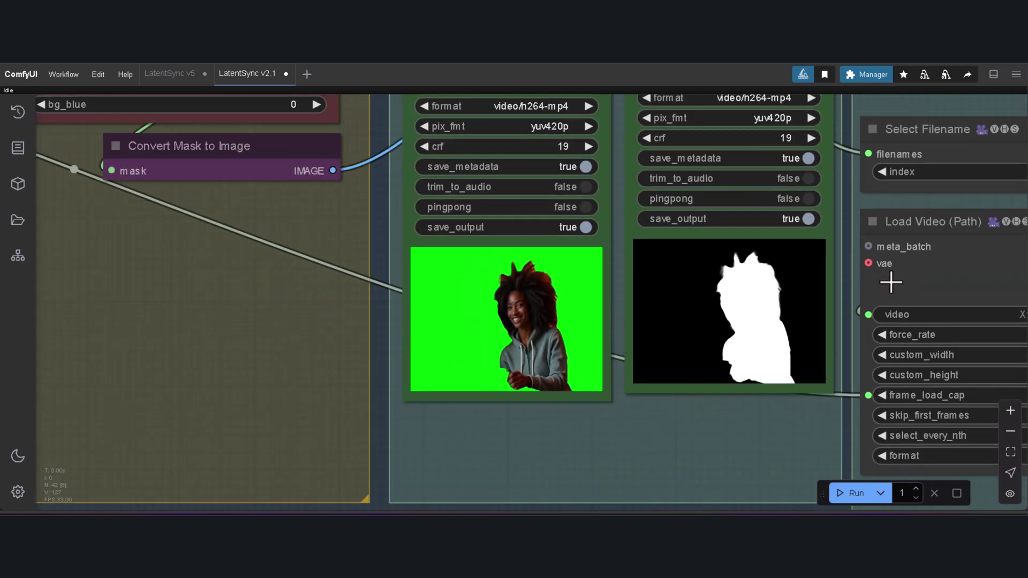
scroll(891, 282, down, 1)
scroll(789, 299, right, 6)
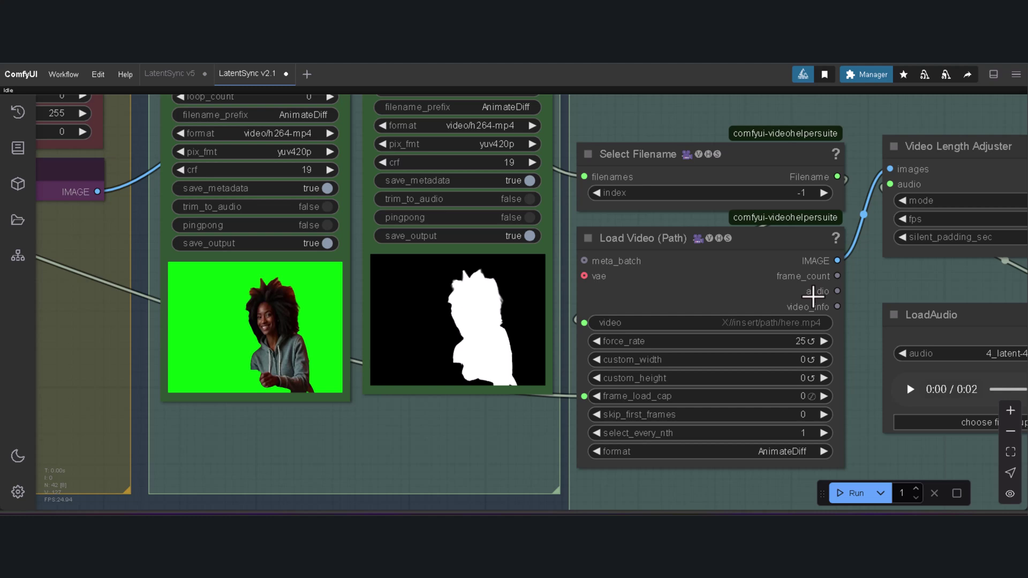
drag(856, 303, 726, 313)
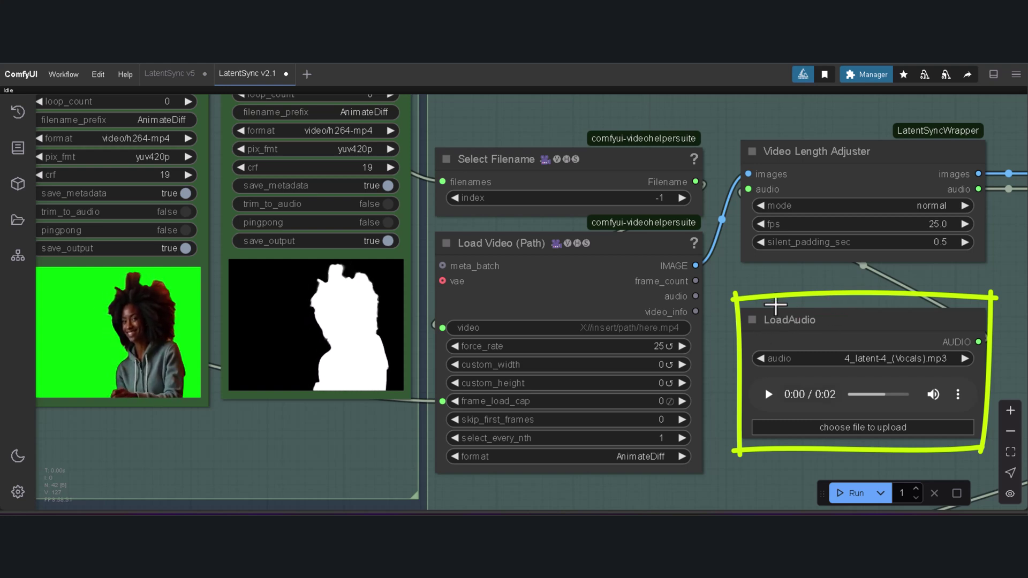
drag(840, 288, 837, 287)
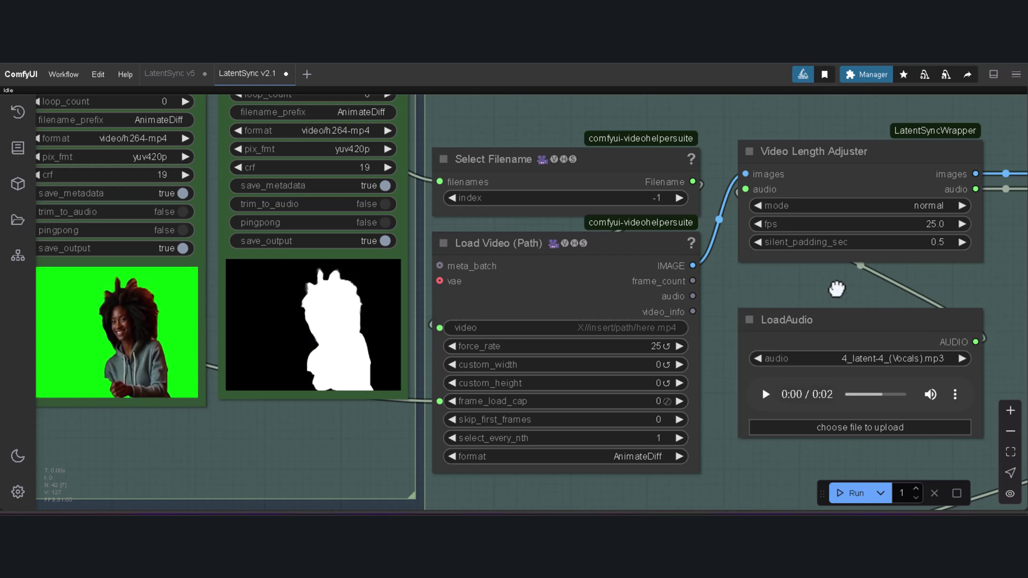
drag(834, 289, 777, 289)
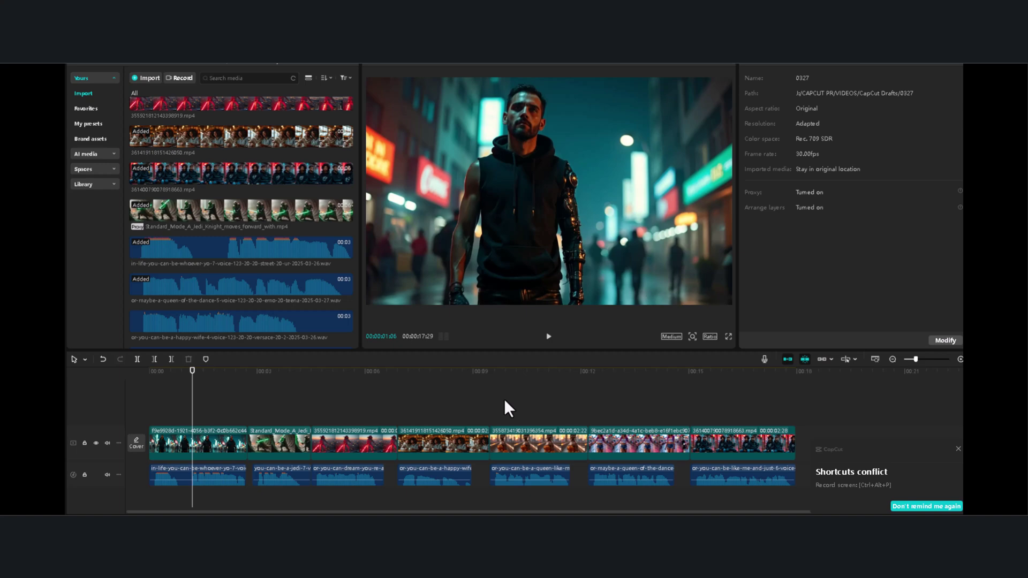
Marquee-select all the video clips on the CapCut timeline
drag(221, 413, 705, 442)
Open the export dialog for the selected clips, then cancel it
right_click(527, 429)
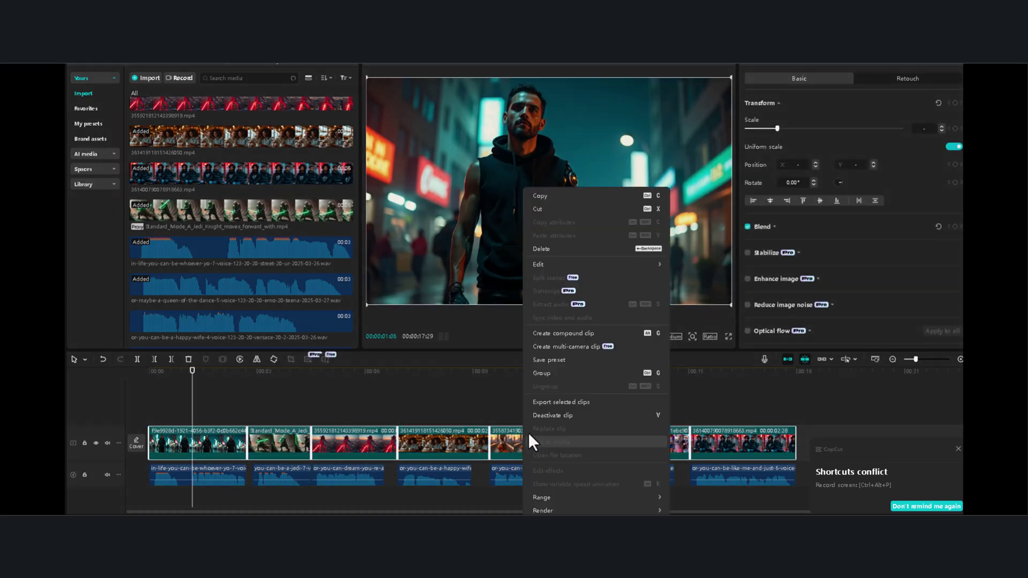
click(553, 403)
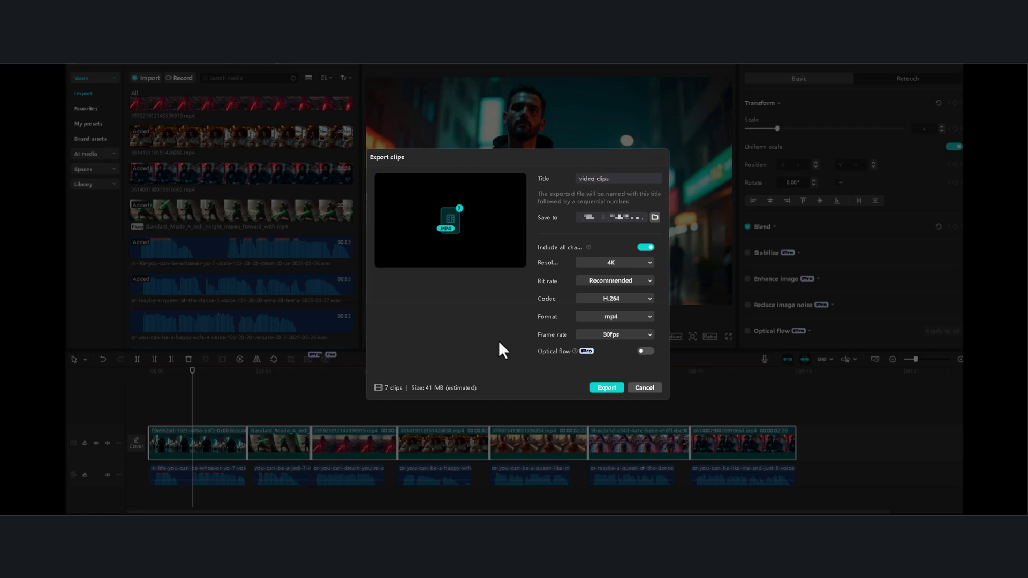
click(210, 455)
Turn clips one through four each into their own compound clip
right_click(210, 455)
click(256, 399)
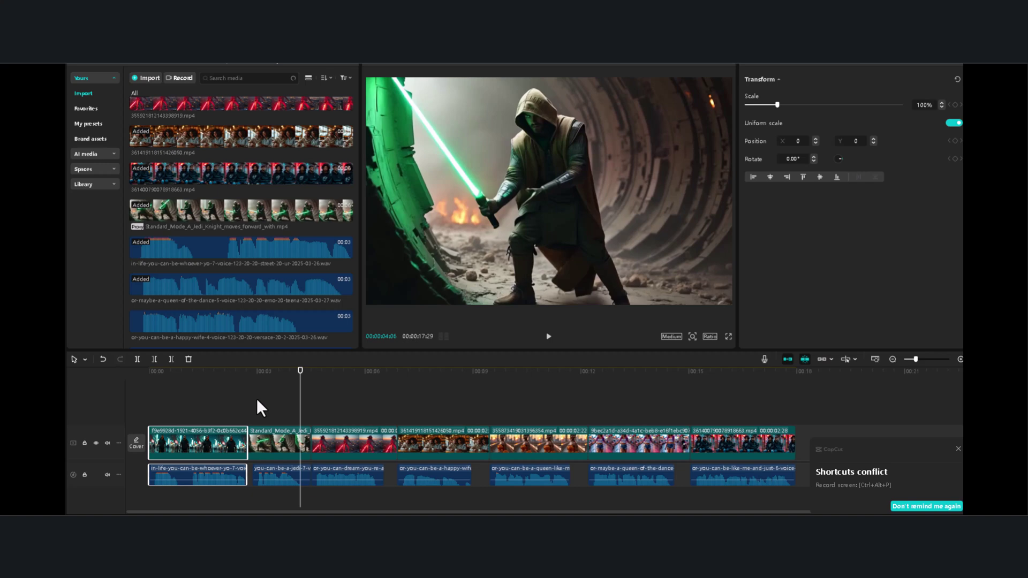
click(287, 474)
right_click(287, 474)
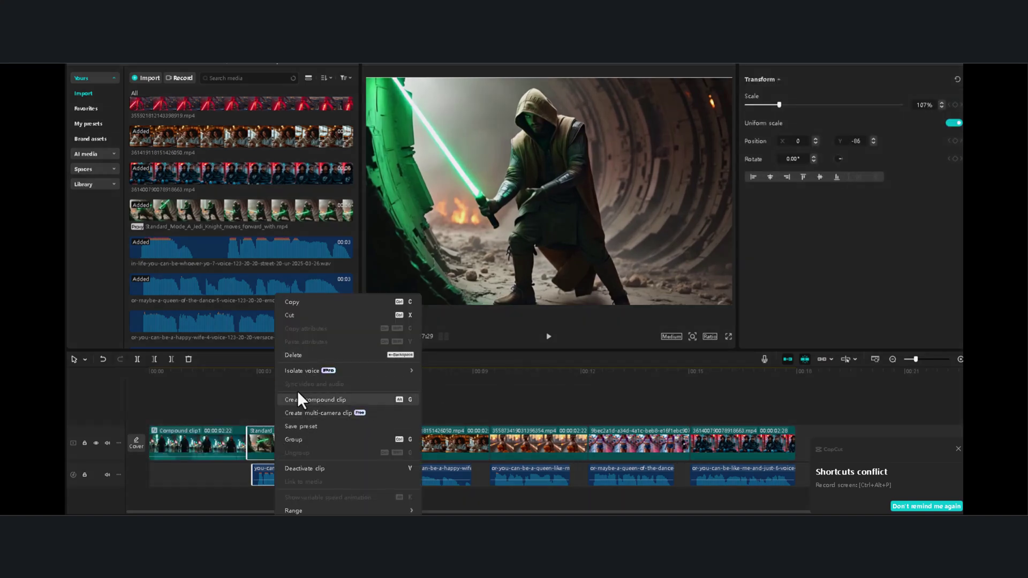
click(297, 399)
click(358, 442)
right_click(358, 442)
click(391, 397)
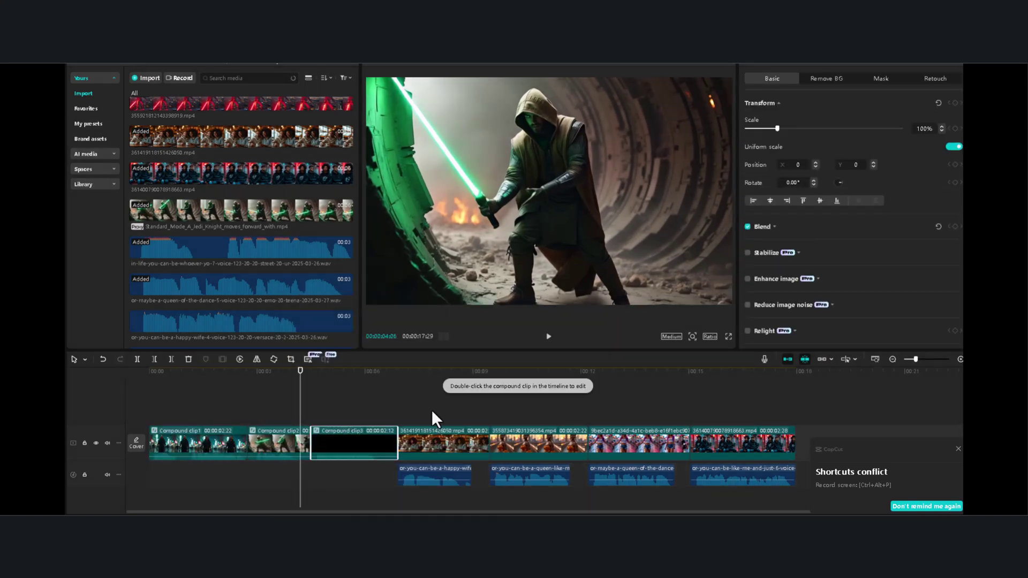
click(445, 441)
right_click(446, 441)
click(471, 374)
Turn clips five, six and seven each into their own compound clip
click(548, 450)
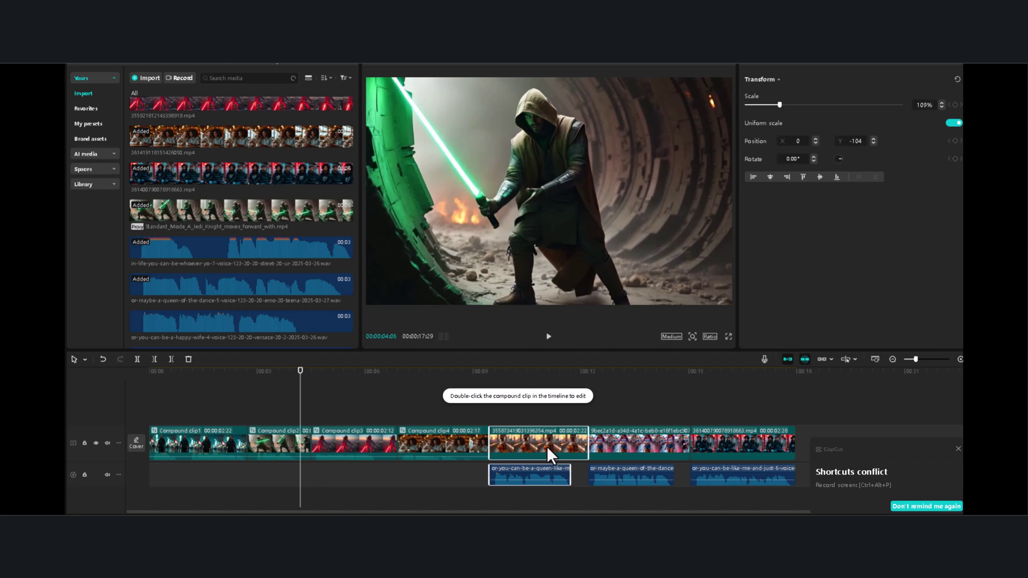
right_click(547, 446)
click(601, 409)
click(643, 445)
right_click(645, 442)
click(689, 403)
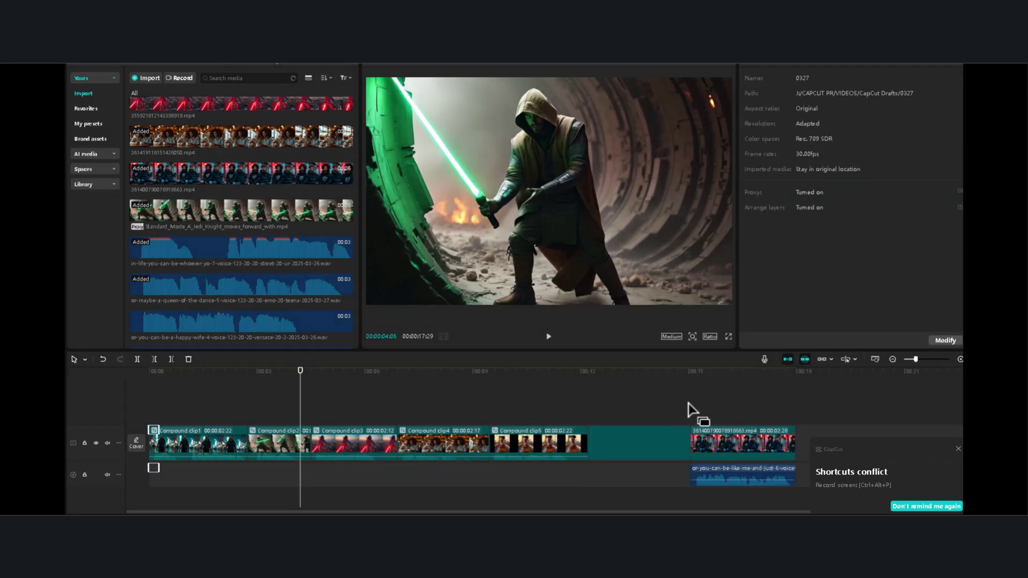
click(737, 442)
right_click(737, 442)
click(773, 384)
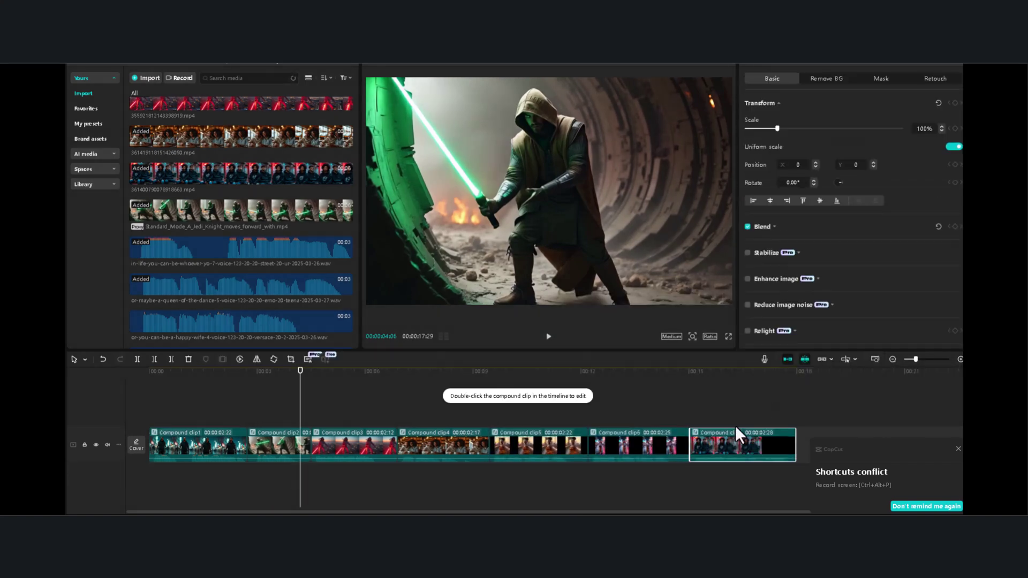
Export all selected compound clips as separate files titled 'clips for Audio'
drag(210, 410, 797, 464)
right_click(417, 441)
click(453, 404)
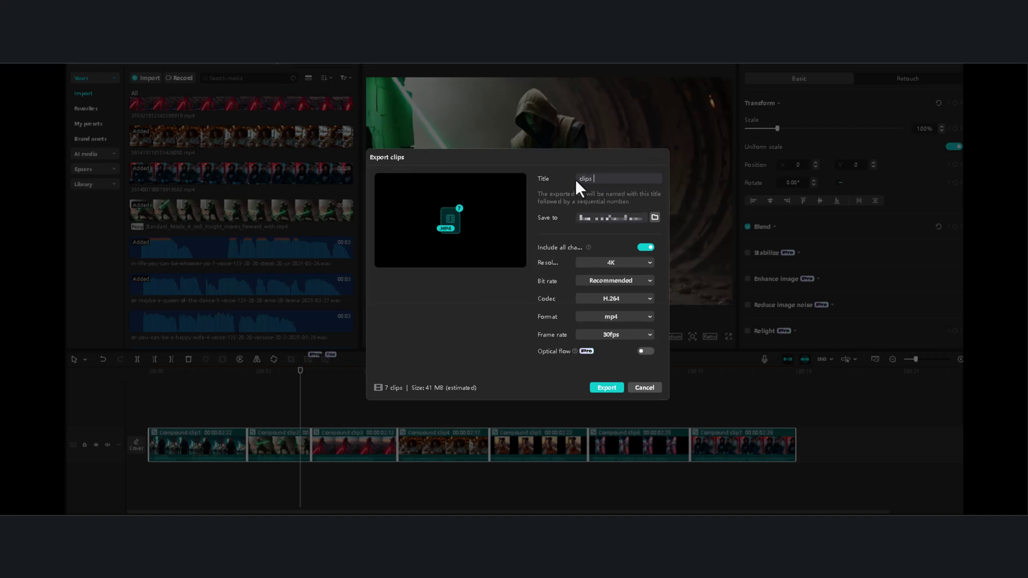
text(clips for Audio)
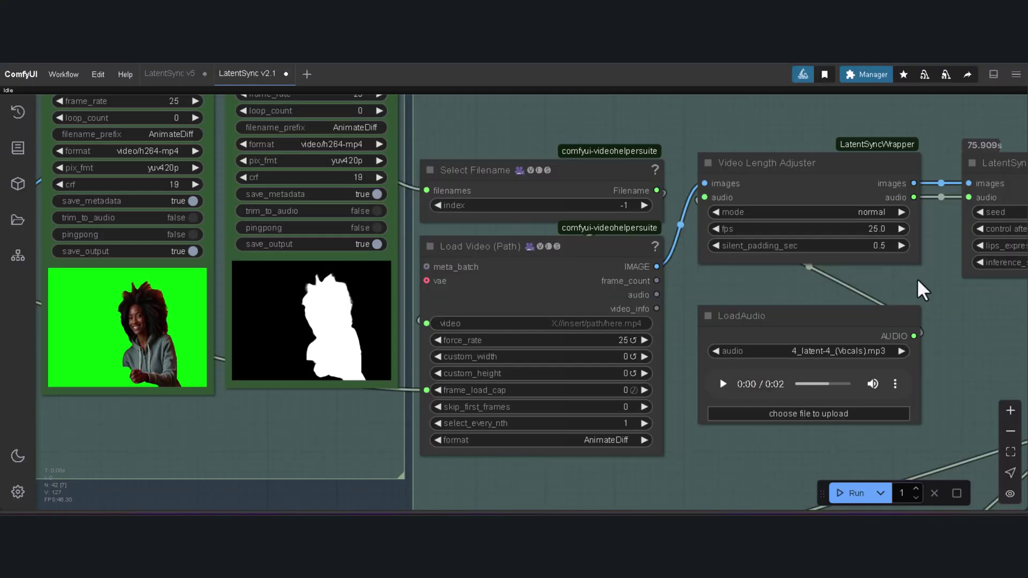
drag(918, 288, 622, 246)
scroll(767, 299, down, 1)
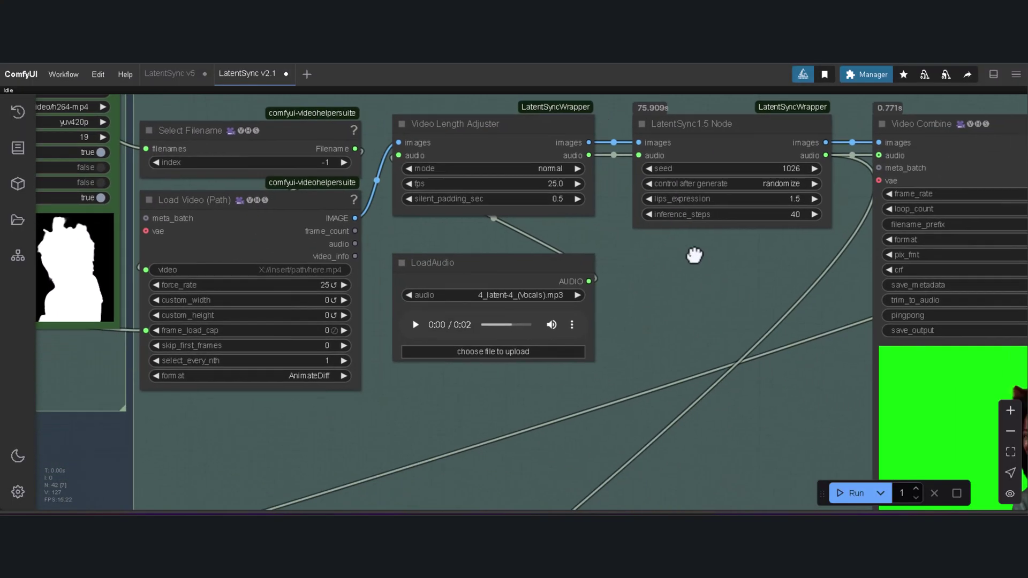
drag(691, 252, 567, 223)
scroll(572, 277, down, 1)
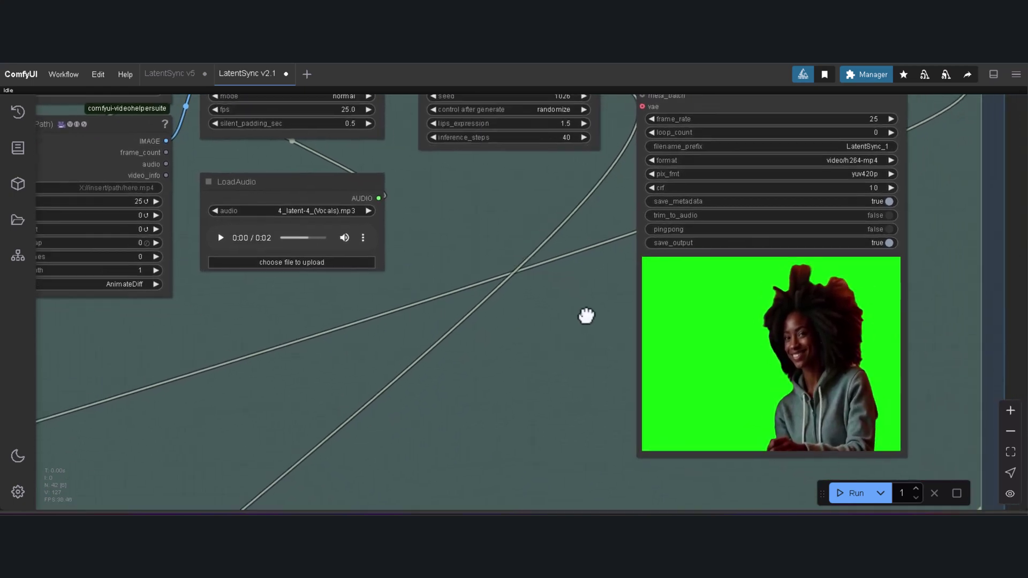
scroll(632, 356, down, 2)
drag(619, 355, 630, 349)
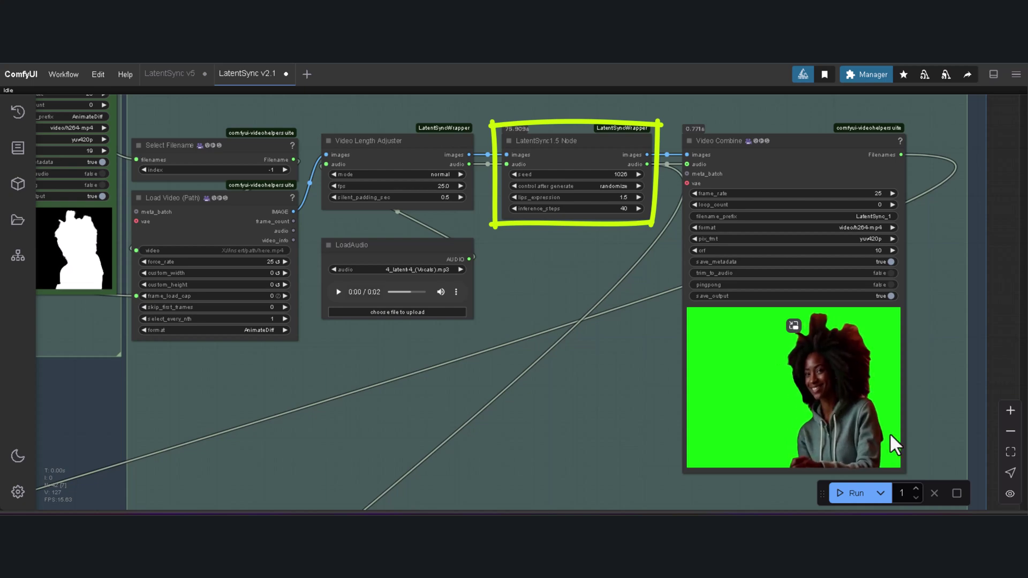
scroll(910, 433, up, 6)
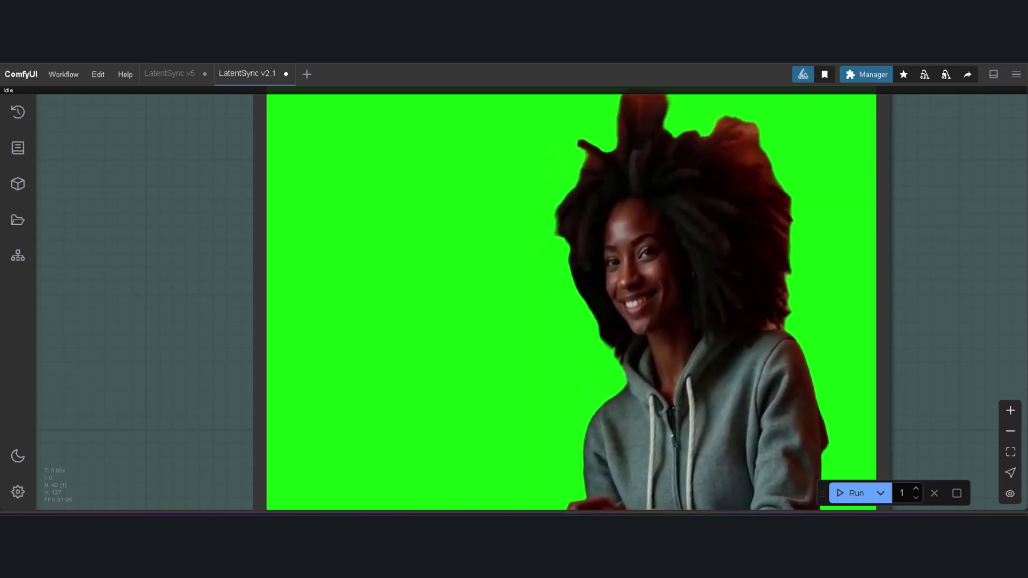
scroll(333, 333, down, 15)
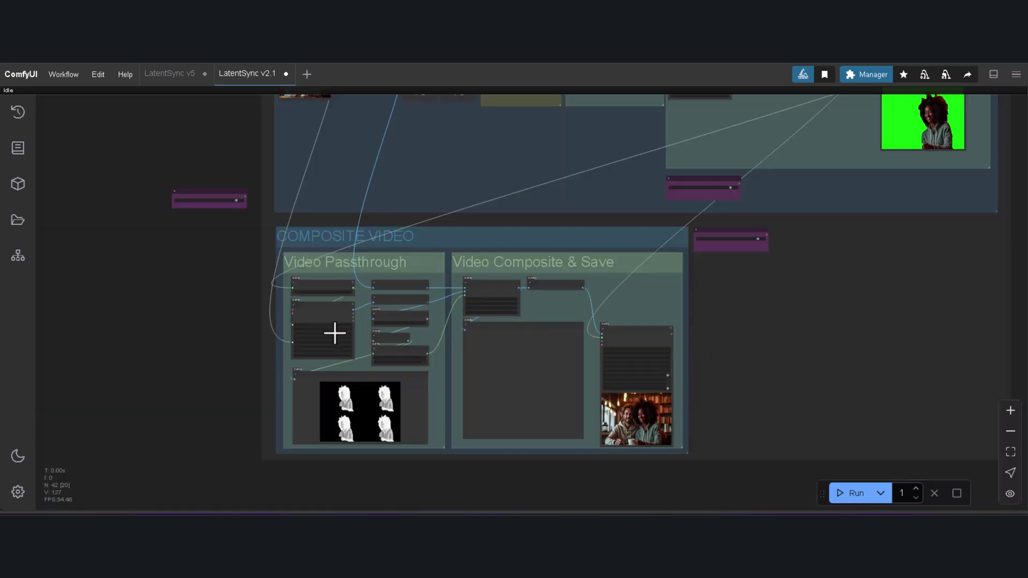
scroll(349, 329, up, 10)
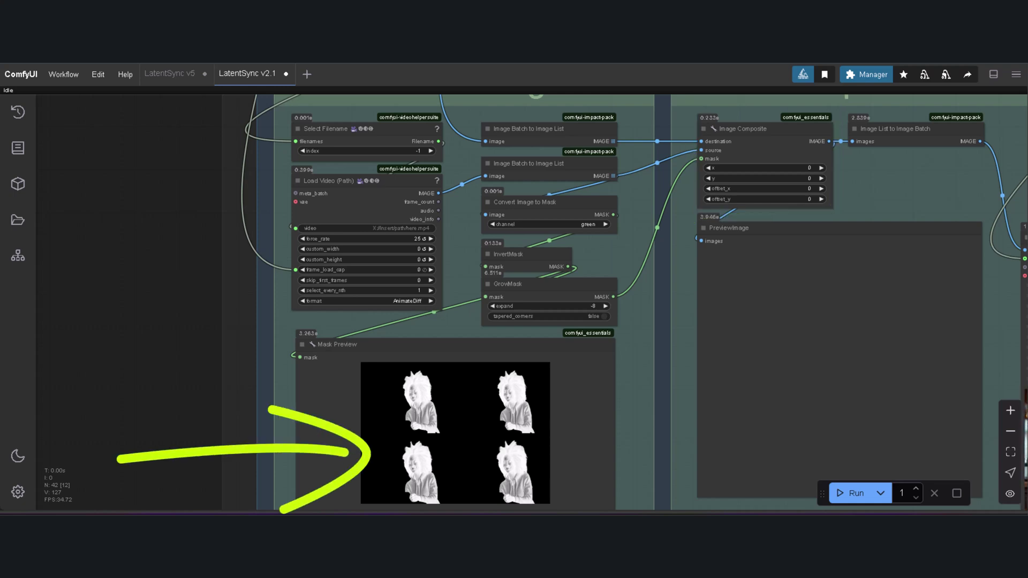
scroll(974, 253, down, 5)
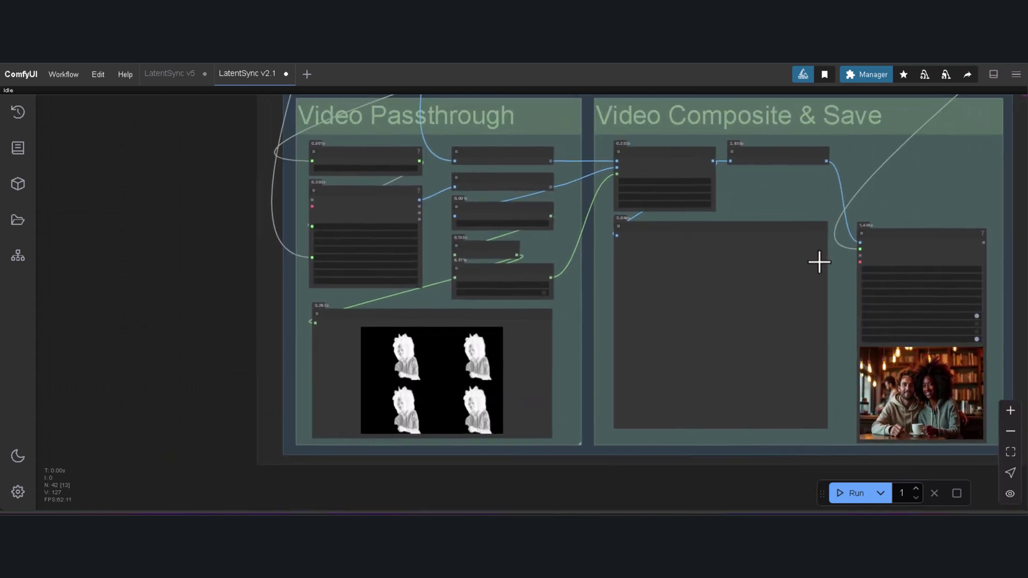
scroll(482, 212, up, 5)
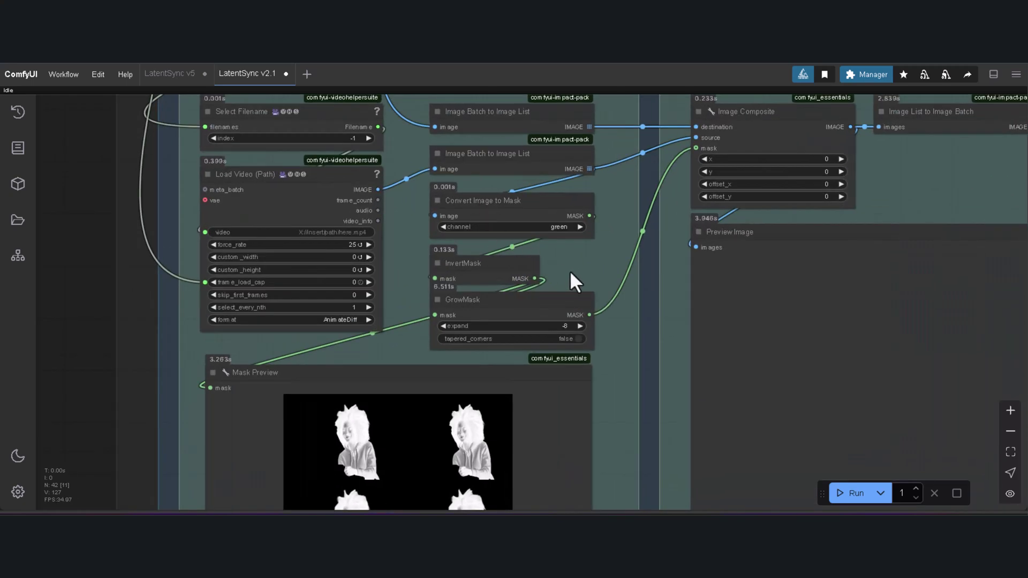
drag(573, 280, 607, 354)
scroll(589, 299, up, 2)
scroll(601, 338, up, 1)
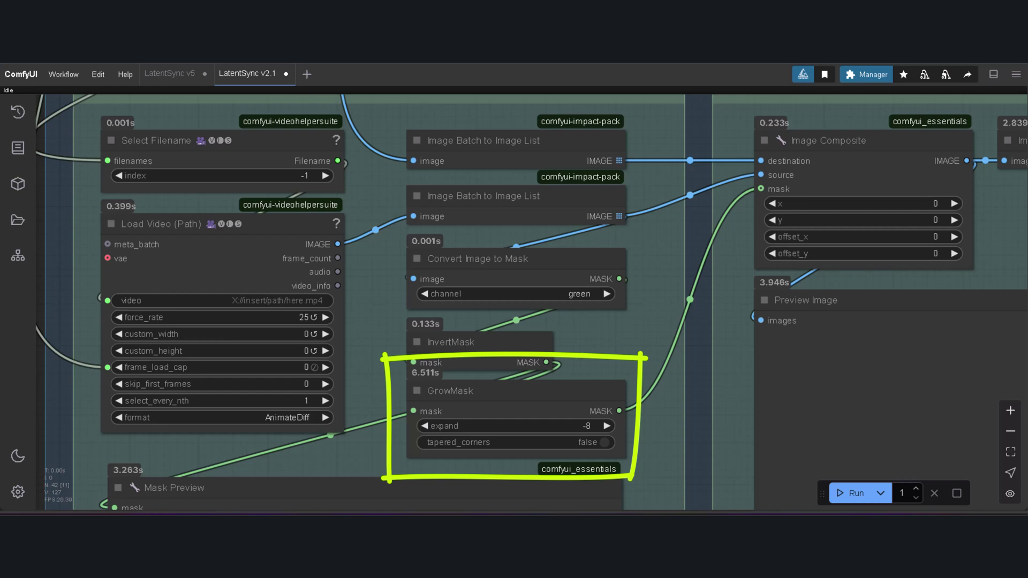
scroll(532, 302, down, 1)
scroll(635, 413, down, 5)
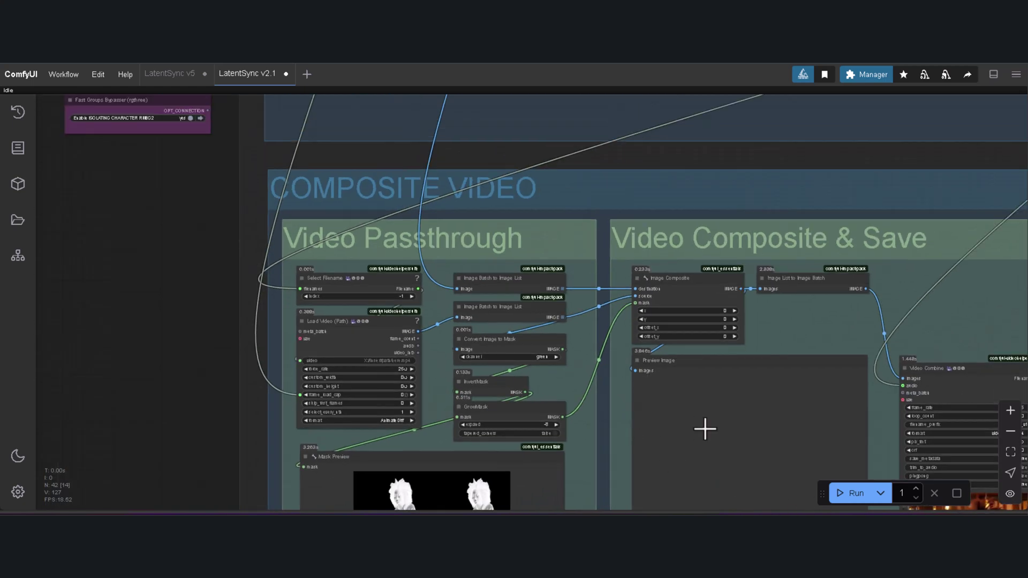
drag(774, 342, 457, 214)
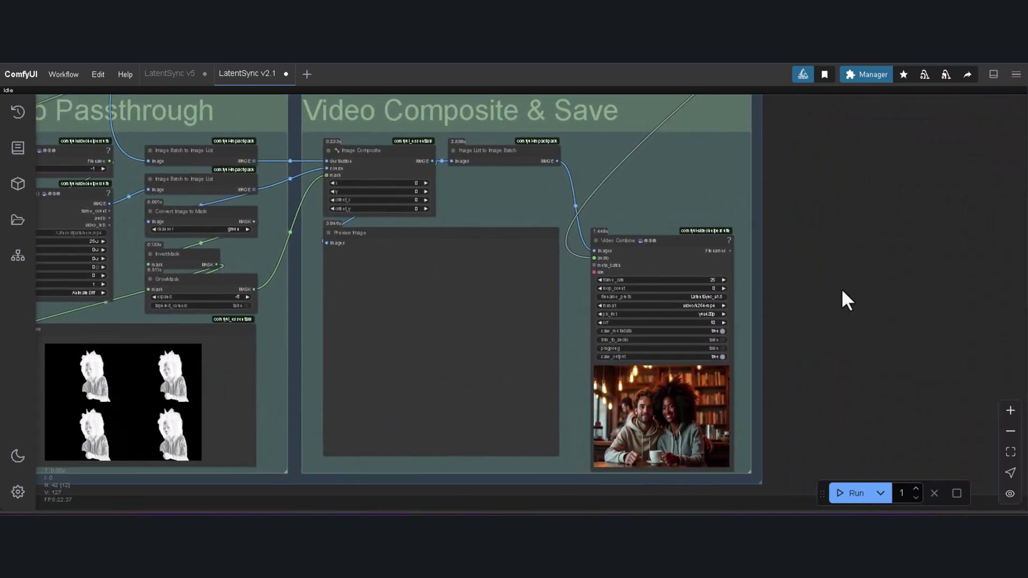
scroll(792, 484, up, 5)
scroll(734, 477, up, 3)
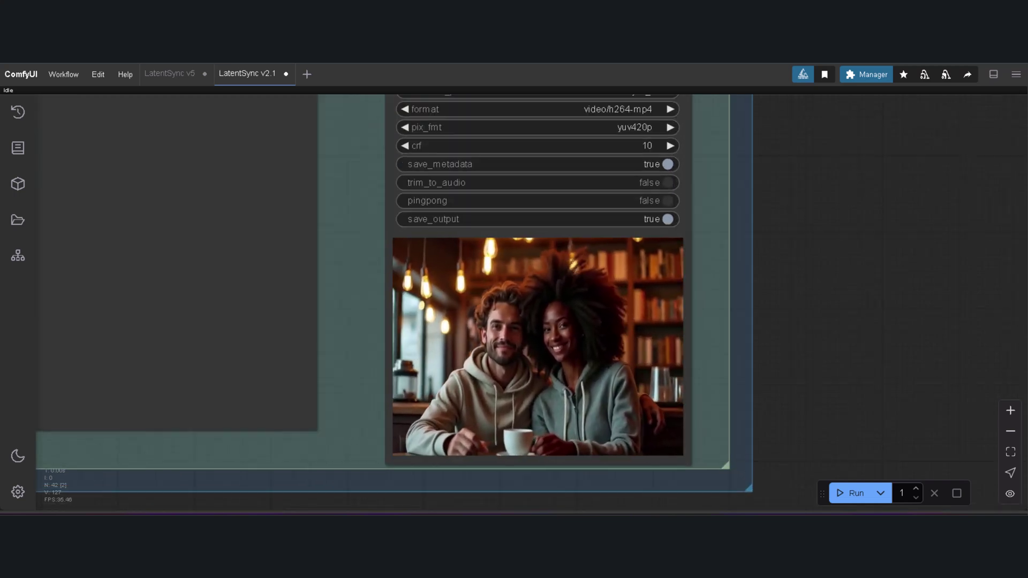
scroll(791, 268, up, 2)
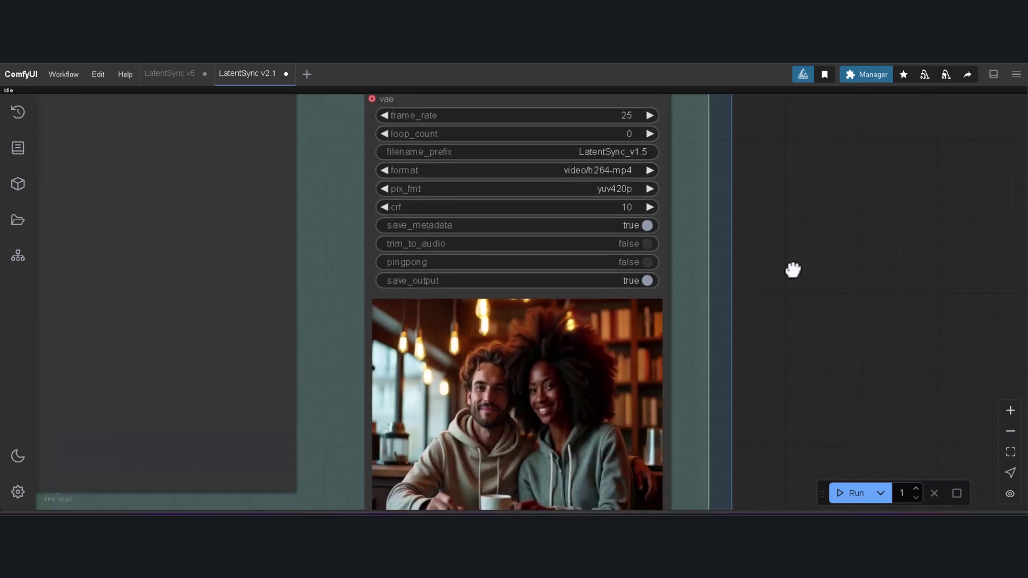
scroll(679, 368, down, 2)
scroll(681, 384, up, 3)
scroll(681, 384, up, 2)
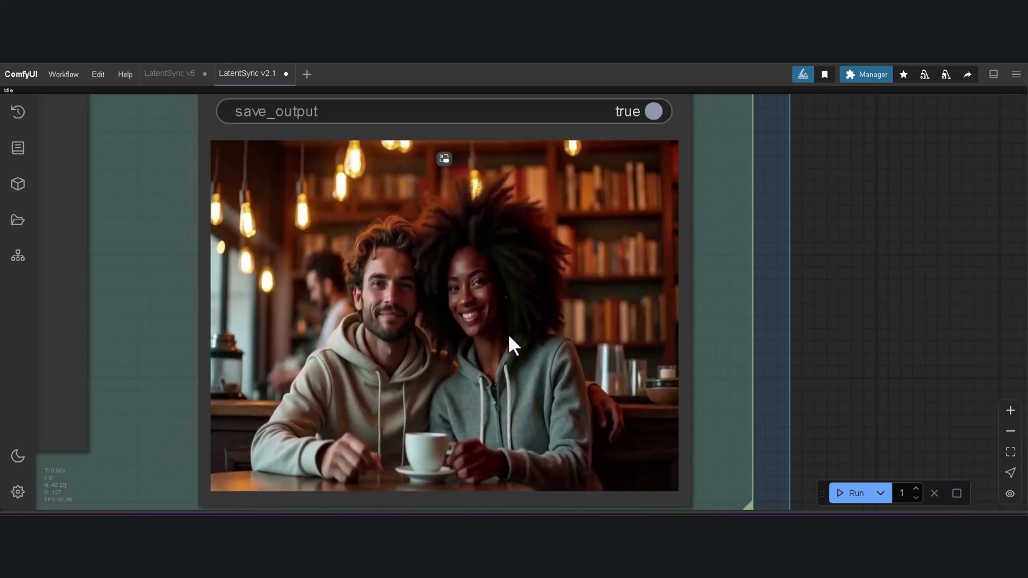
mouse_move(519, 346)
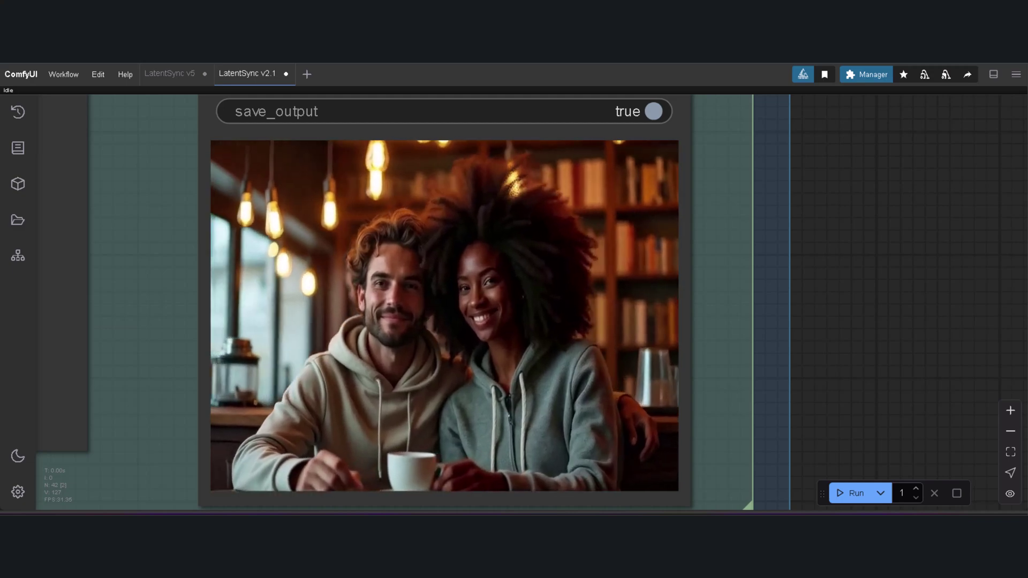
Reload the Load Video node to refresh the café video and its preview
right_click(511, 113)
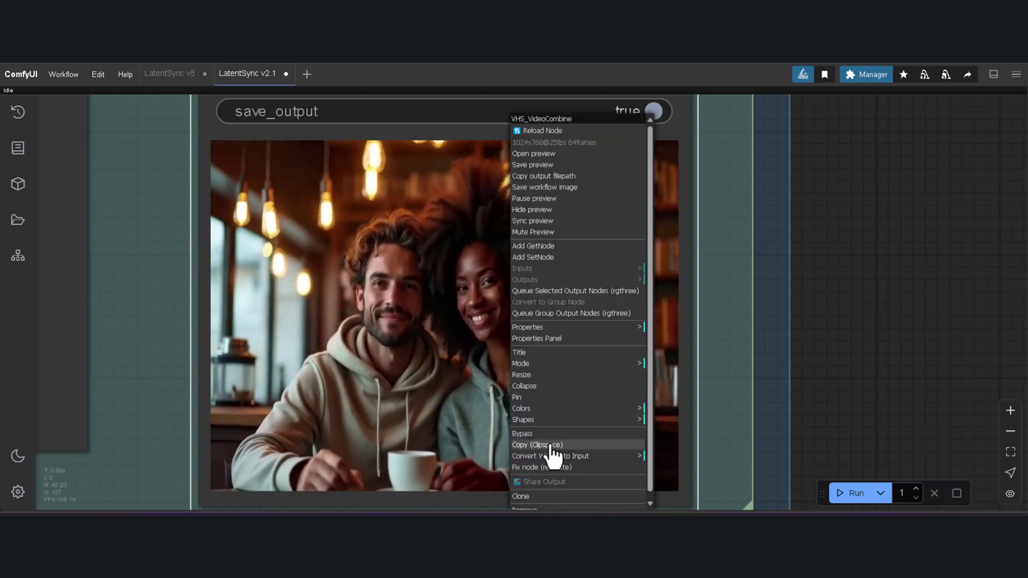
click(551, 453)
scroll(570, 271, down, 10)
scroll(570, 272, down, 5)
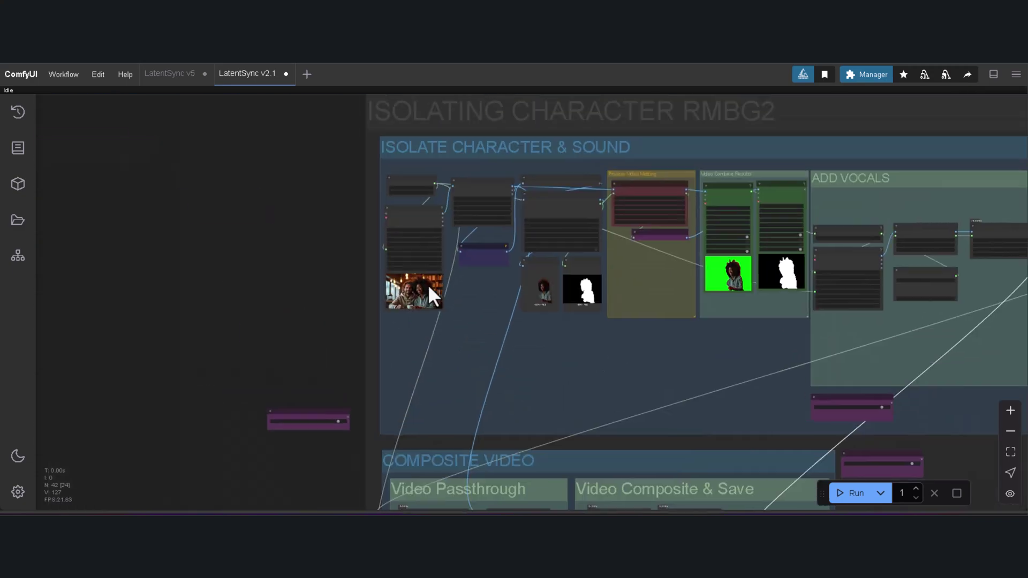
scroll(429, 294, up, 8)
right_click(423, 296)
click(471, 456)
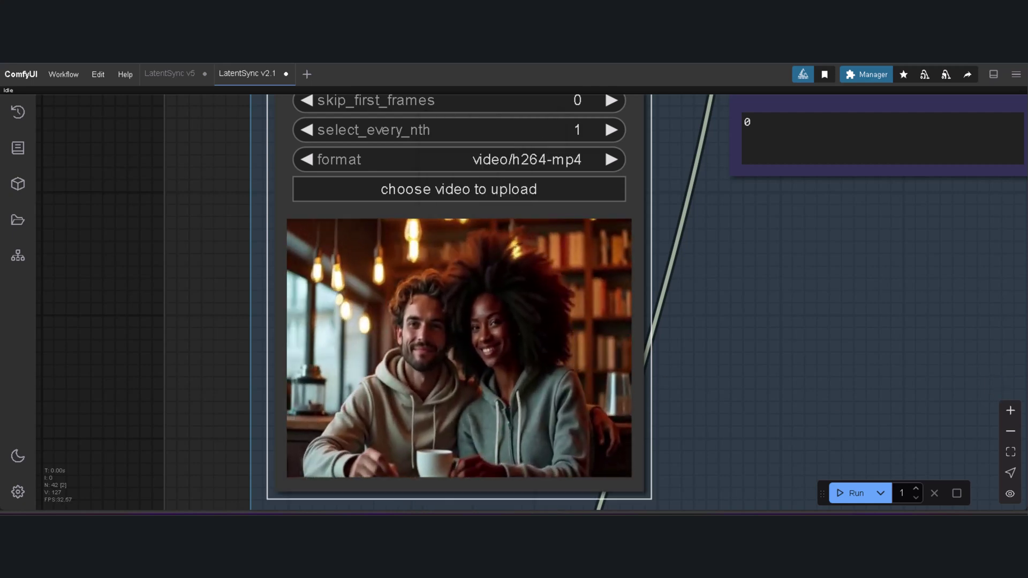
scroll(715, 377, down, 5)
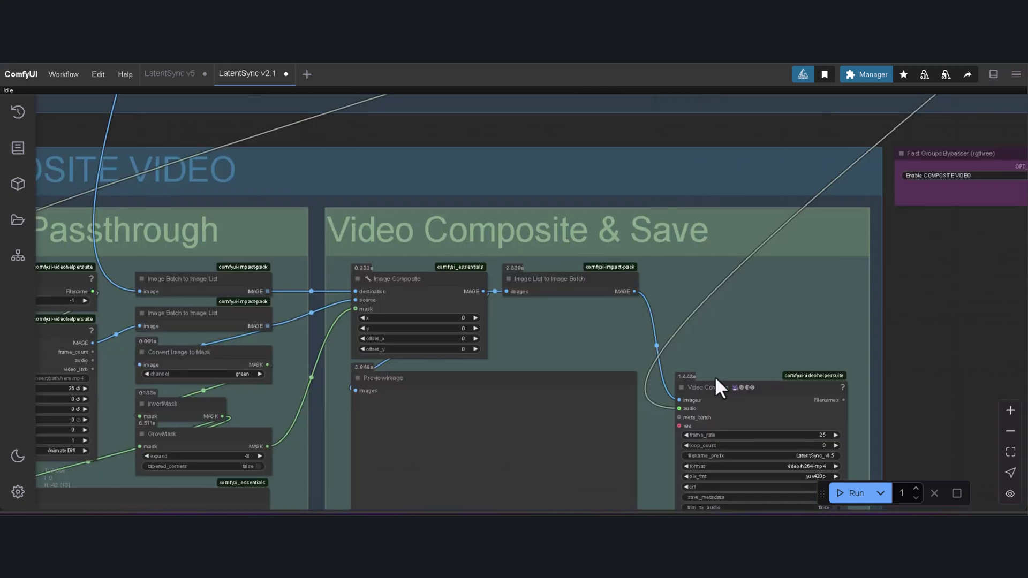
scroll(700, 413, up, 3)
Add an Audio Concatenate node from an 'audio' search next to Video Combine
double_click(721, 298)
text(audio)
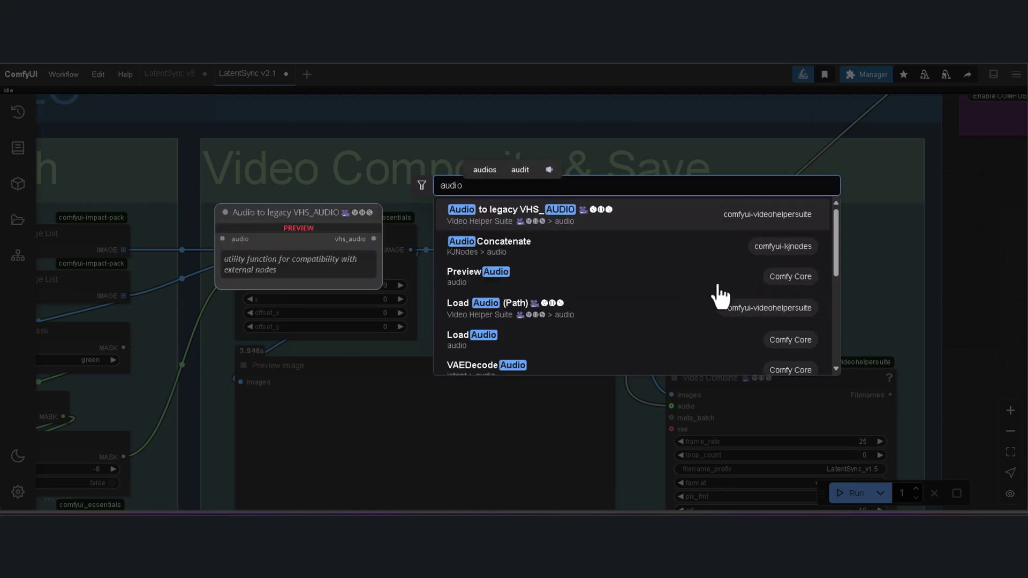
click(535, 248)
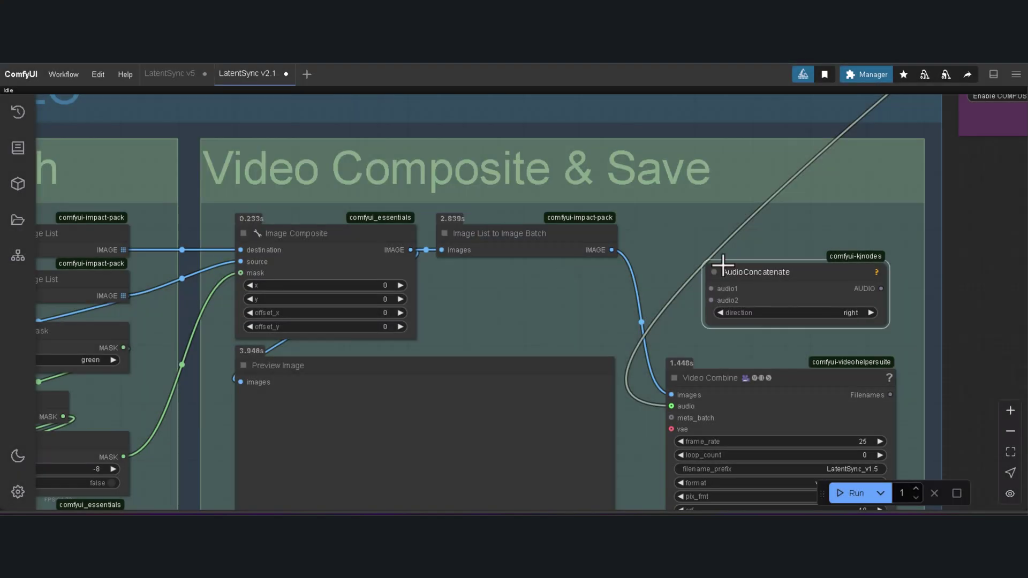
scroll(598, 418, down, 5)
scroll(563, 353, down, 1)
scroll(395, 184, up, 9)
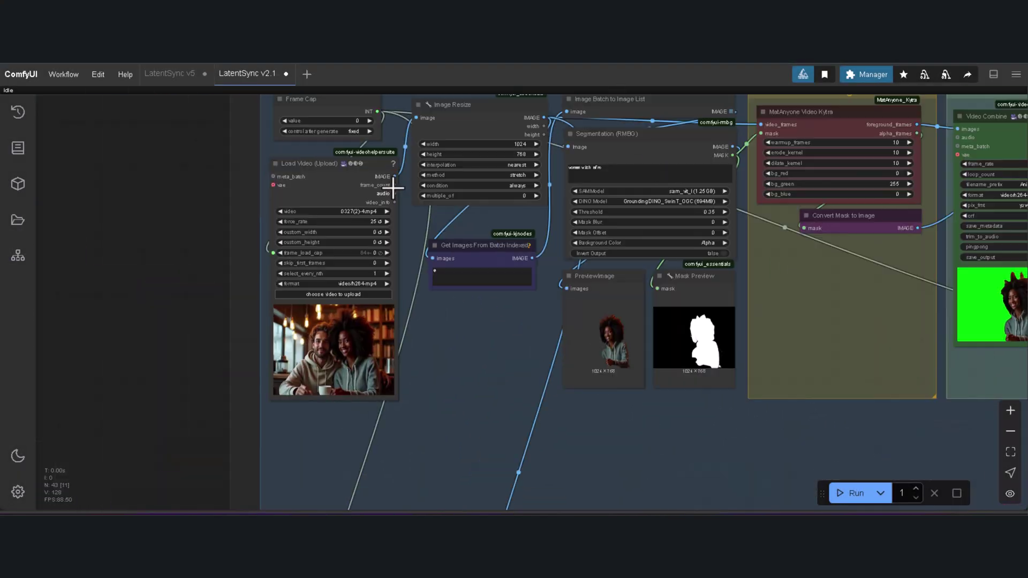
scroll(498, 321, down, 9)
scroll(601, 422, up, 3)
scroll(763, 371, down, 4)
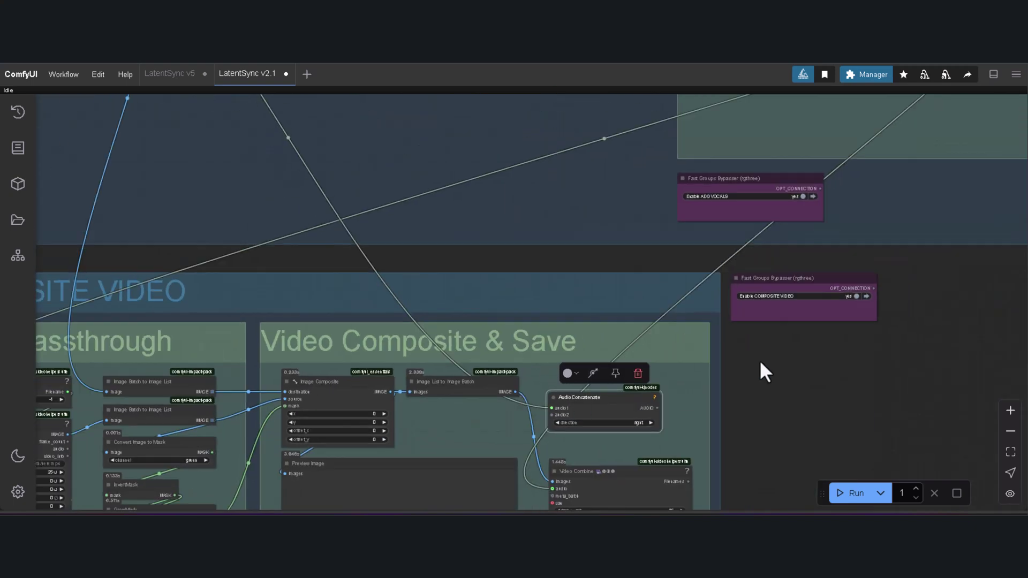
scroll(755, 234, down, 2)
scroll(783, 129, up, 6)
scroll(606, 349, down, 5)
scroll(555, 390, up, 5)
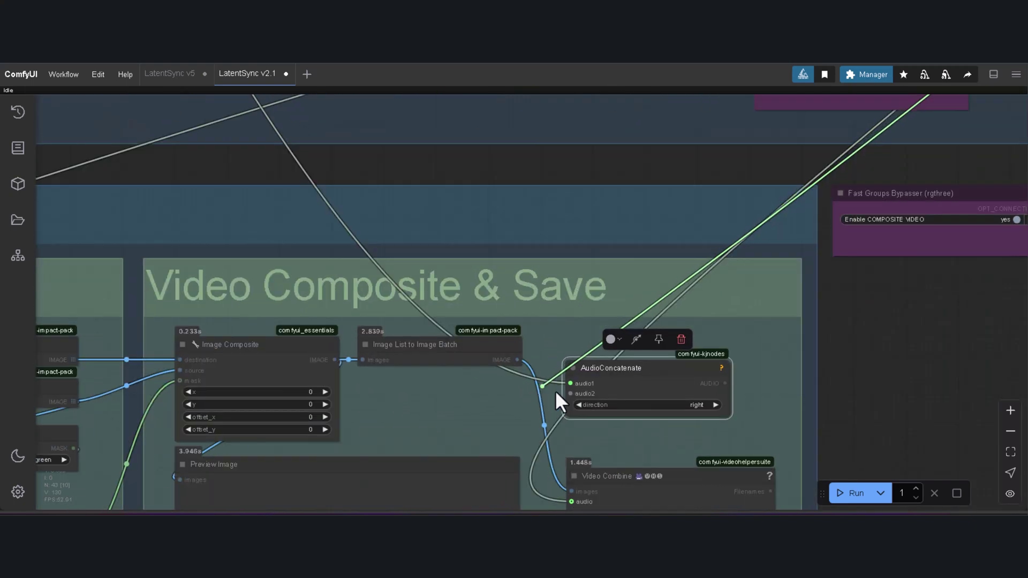
scroll(694, 291, up, 2)
scroll(632, 383, down, 4)
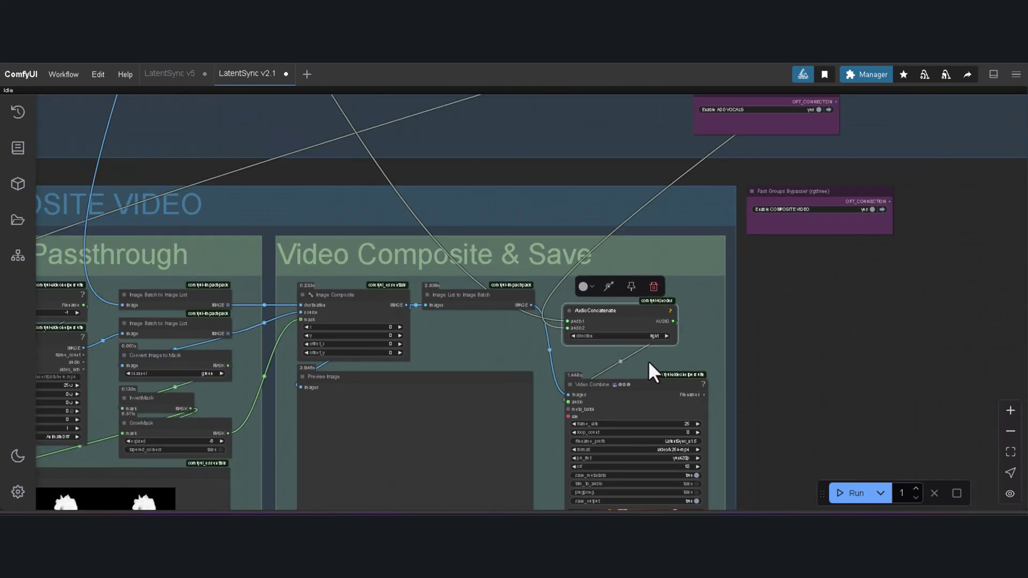
scroll(650, 372, down, 2)
scroll(528, 198, down, 1)
drag(560, 274, 646, 478)
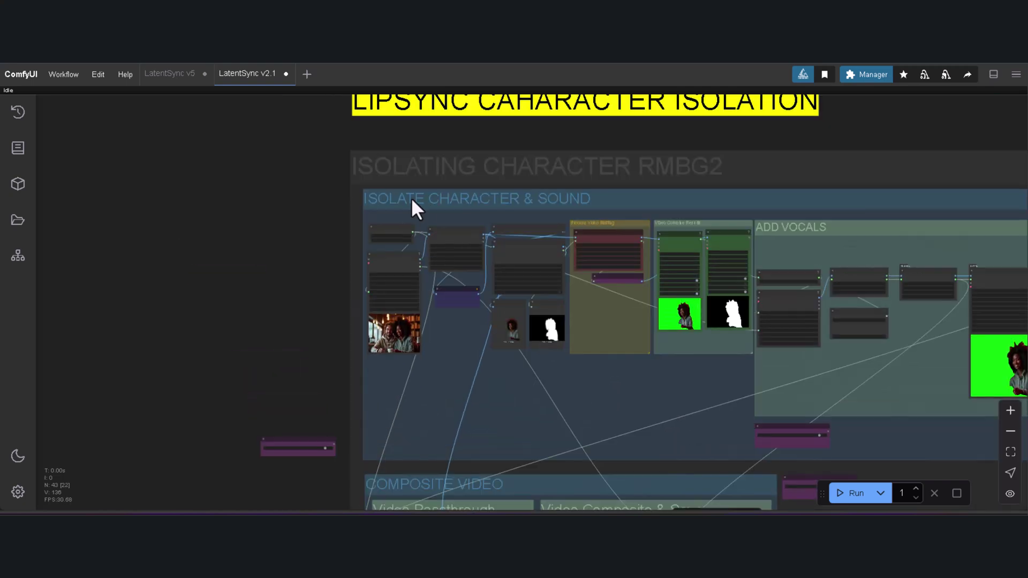
scroll(460, 262, up, 15)
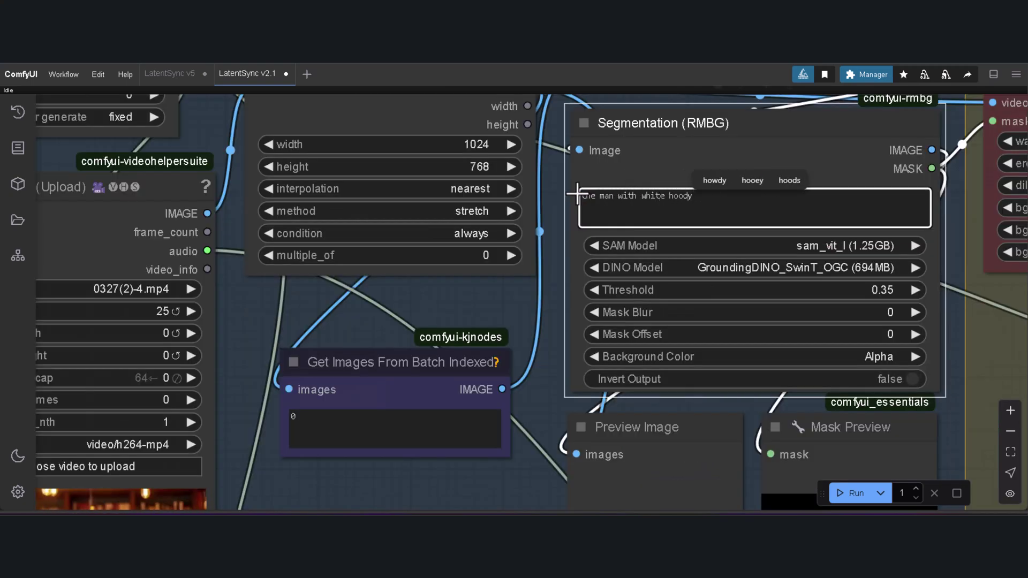
Play the vocals clip in LoadAudio, then queue the workflow with Ctrl+Enter
scroll(620, 361, down, 10)
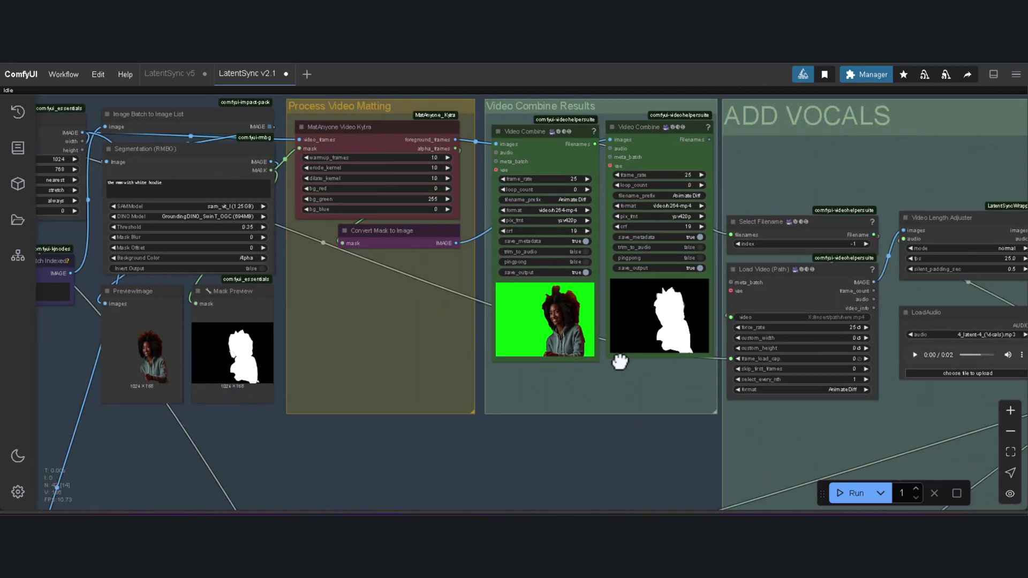
scroll(625, 357, up, 6)
scroll(912, 338, up, 8)
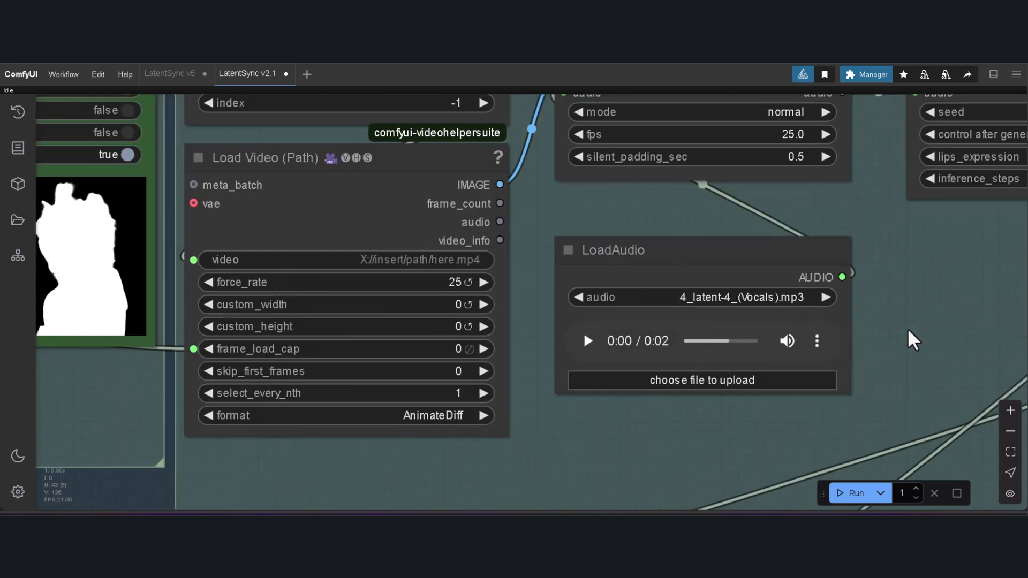
scroll(584, 331, down, 3)
click(574, 321)
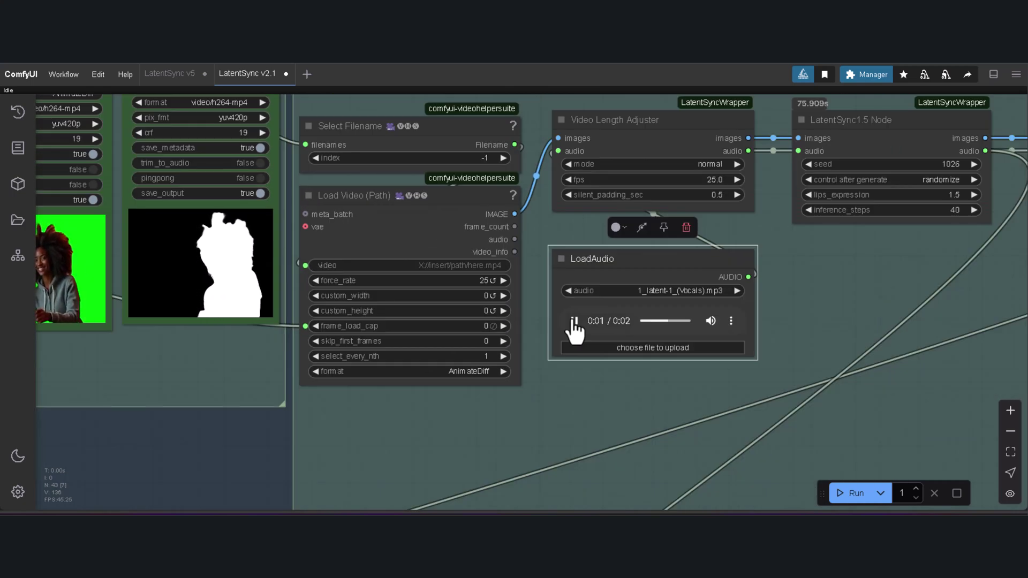
key(ctrl+Return)
scroll(313, 231, down, 8)
scroll(314, 231, up, 6)
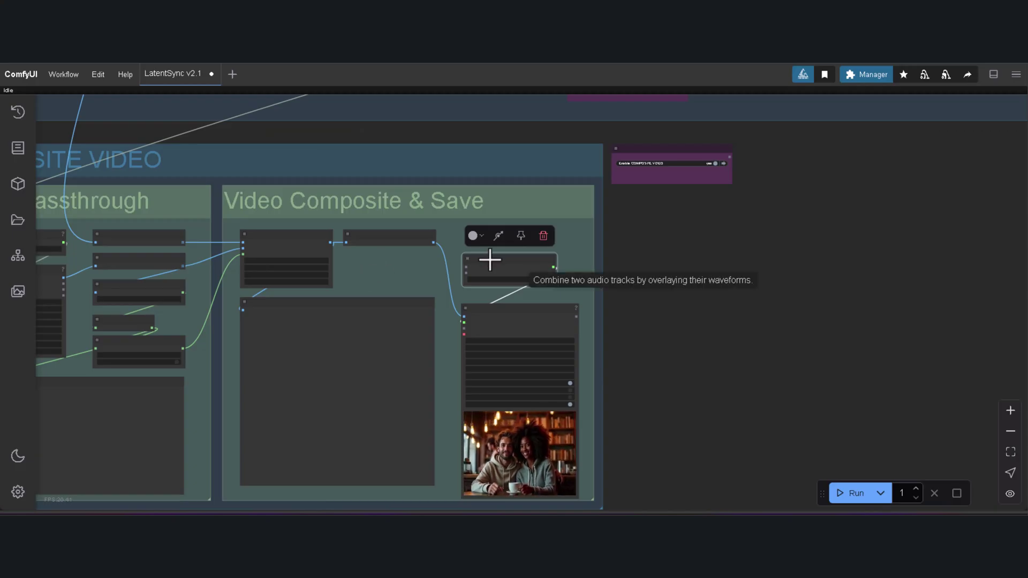
Add an Audio Stack (mtb) node from an 'audio stack' search, zooming to Video Combine
double_click(489, 260)
text(audio stack)
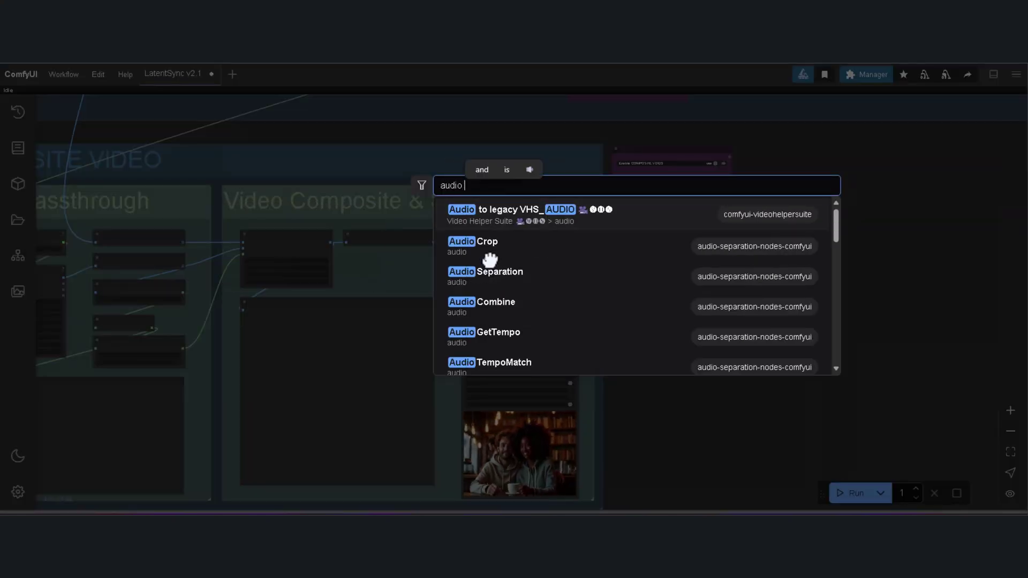
click(482, 217)
scroll(275, 176, down, 5)
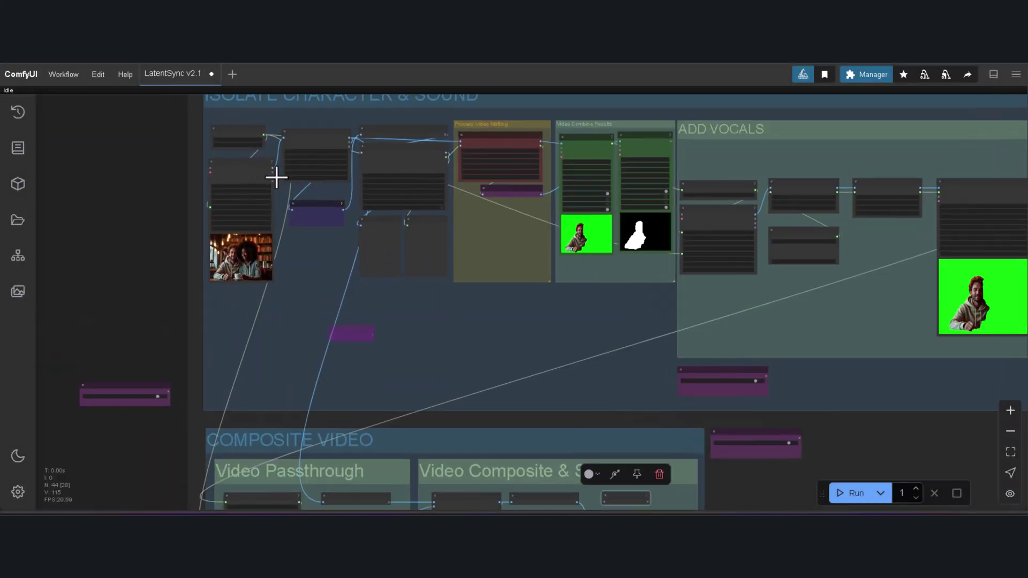
scroll(276, 177, up, 4)
scroll(416, 315, down, 5)
scroll(528, 413, up, 5)
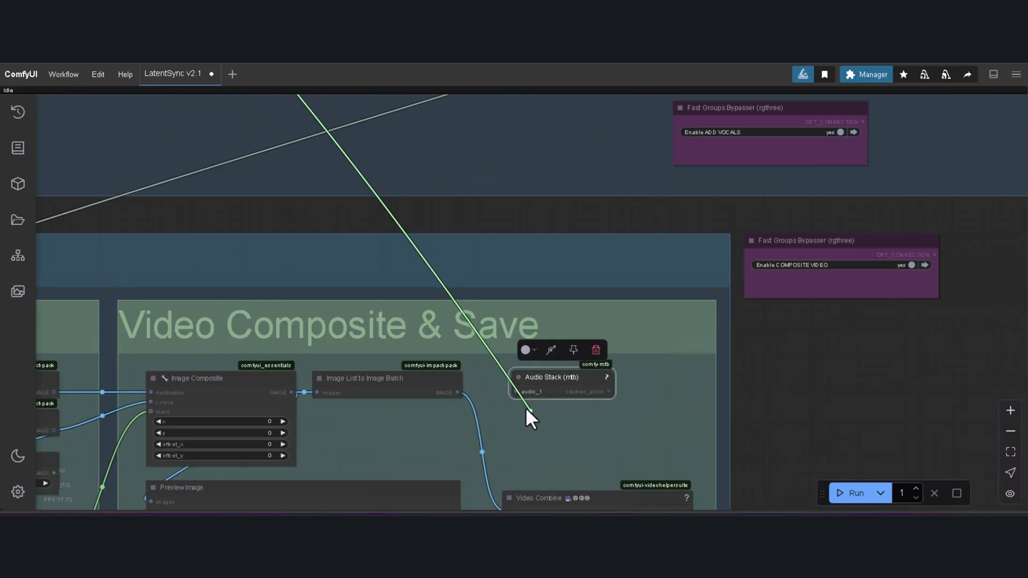
scroll(523, 429, down, 3)
scroll(753, 307, up, 5)
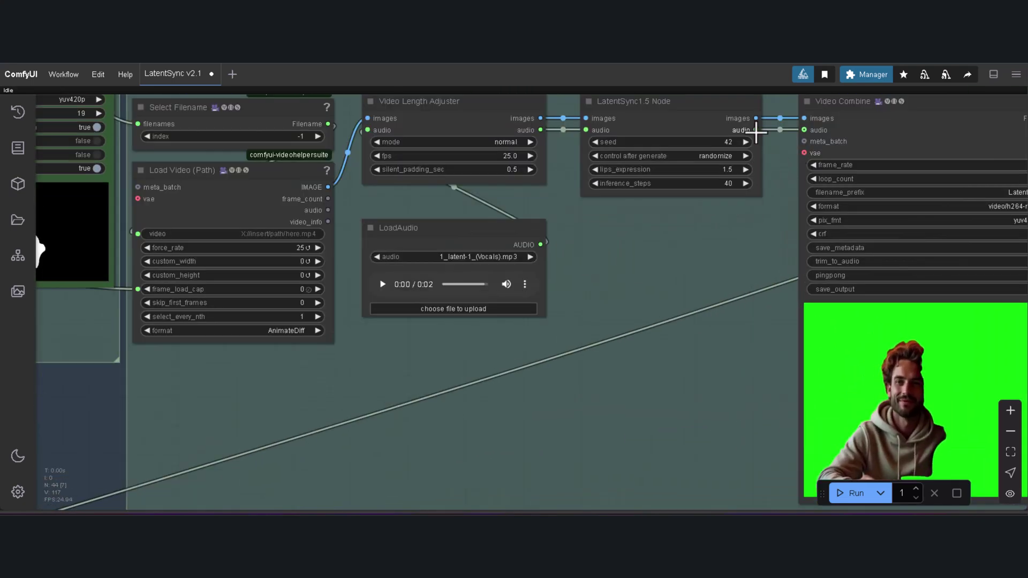
scroll(718, 179, down, 7)
scroll(557, 345, up, 5)
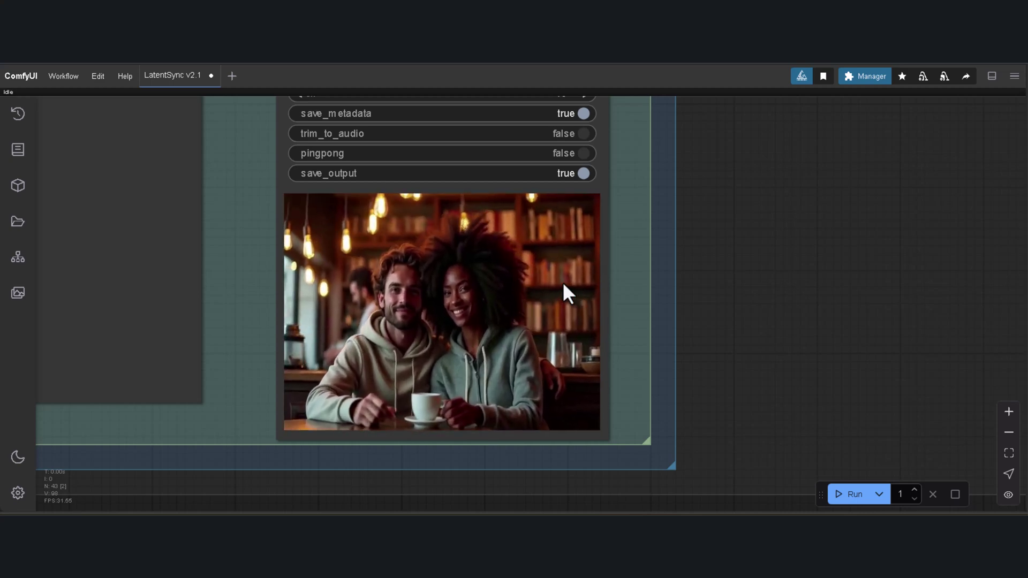
Play the café composite in Video Combine, then pan out to the ADD VOCALS group
scroll(563, 282, up, 1)
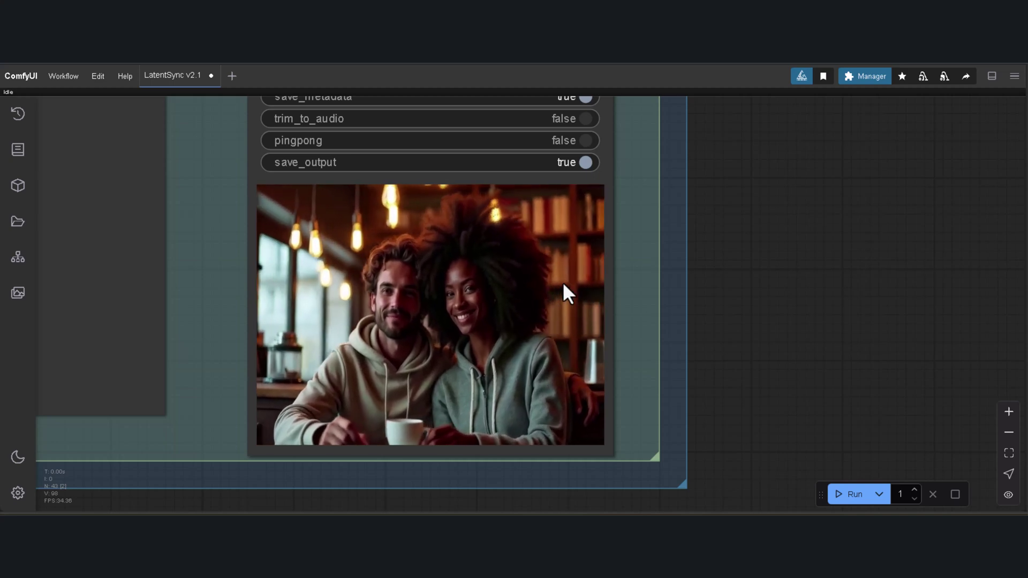
mouse_move(551, 311)
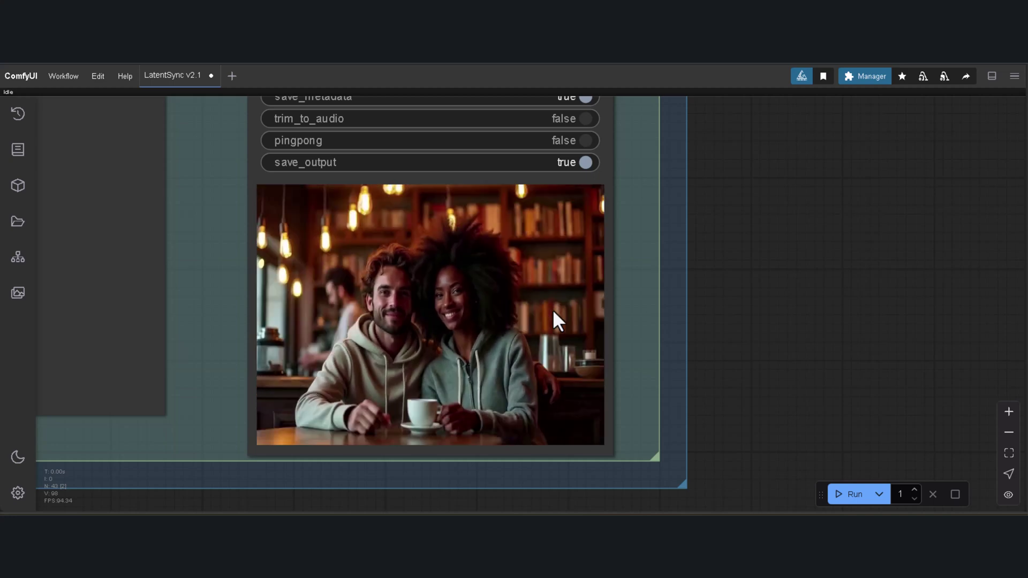
scroll(738, 301, down, 1)
scroll(740, 302, down, 5)
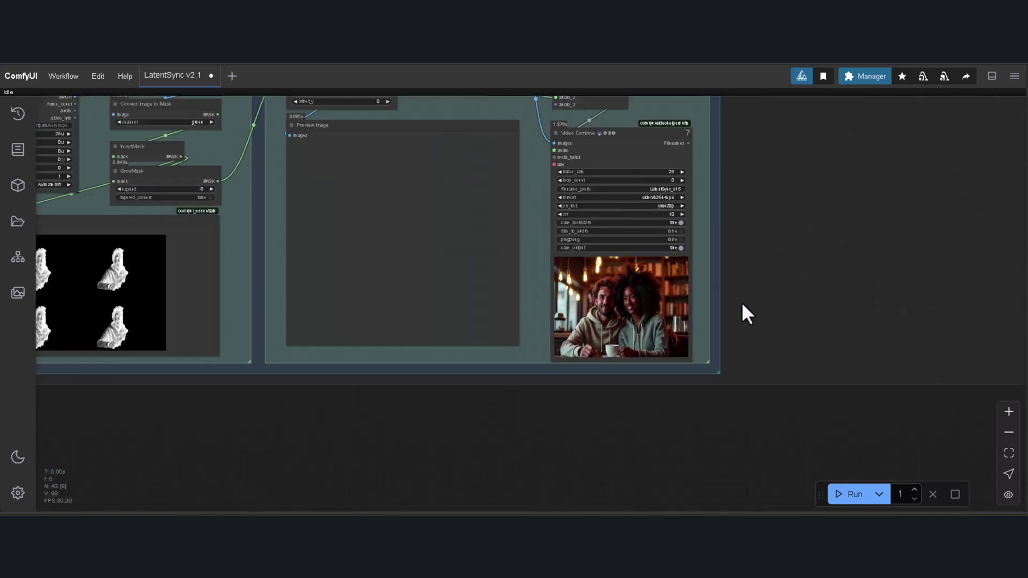
drag(791, 276, 650, 404)
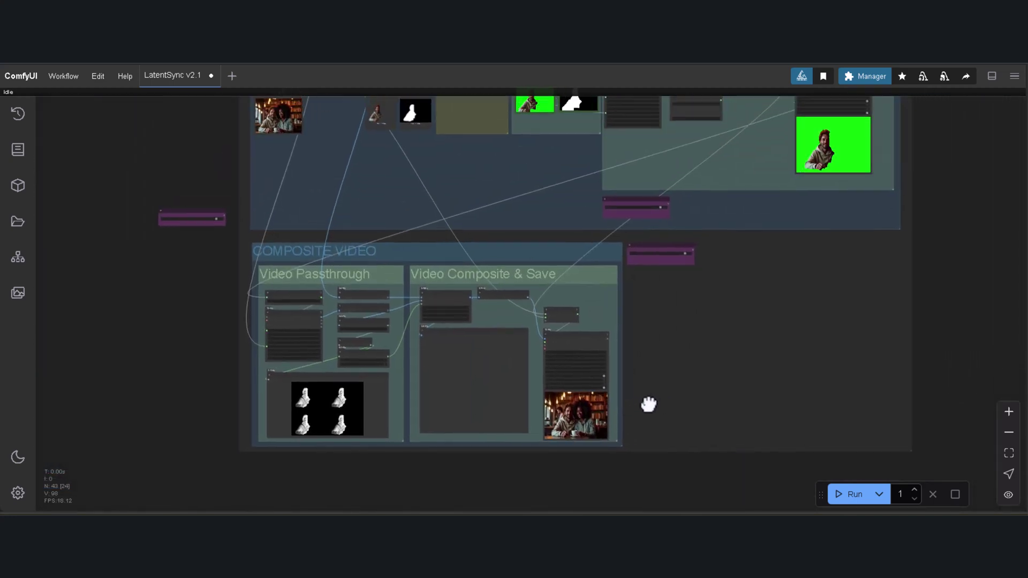
drag(668, 348, 658, 363)
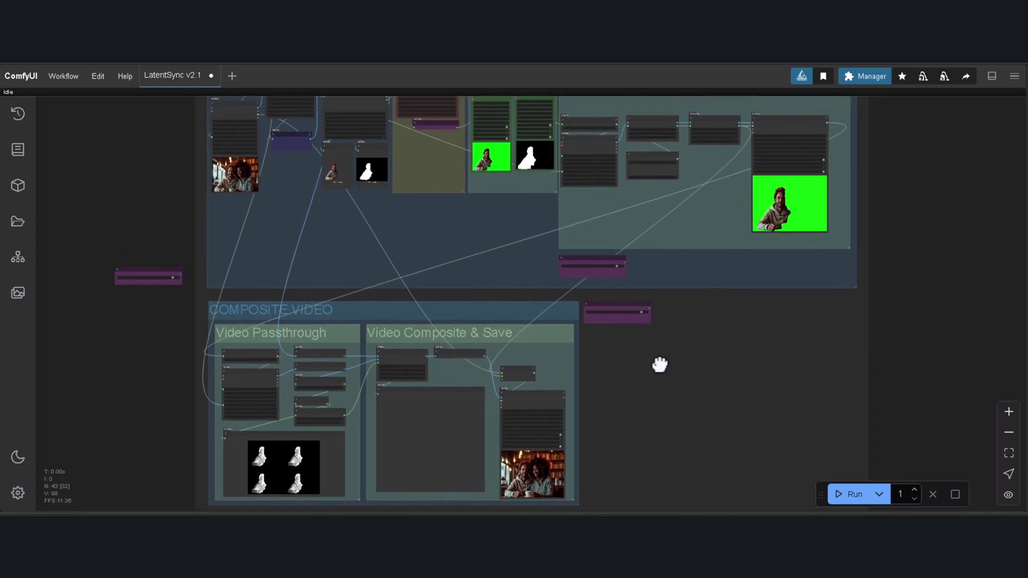
scroll(659, 362, down, 1)
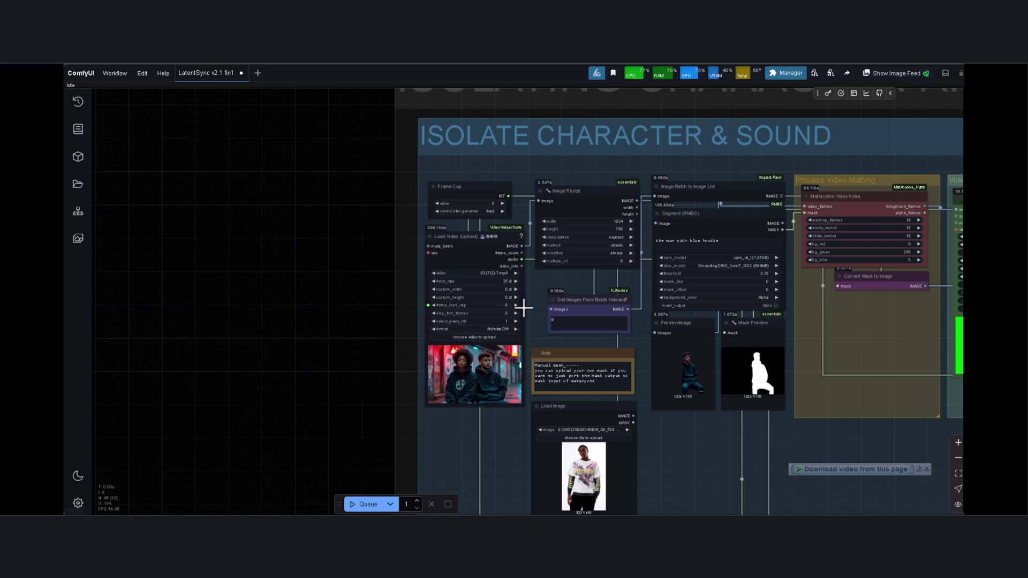
Queue the fin1 workflow and zoom in on the seated man's green-screen matte and mask
click(357, 503)
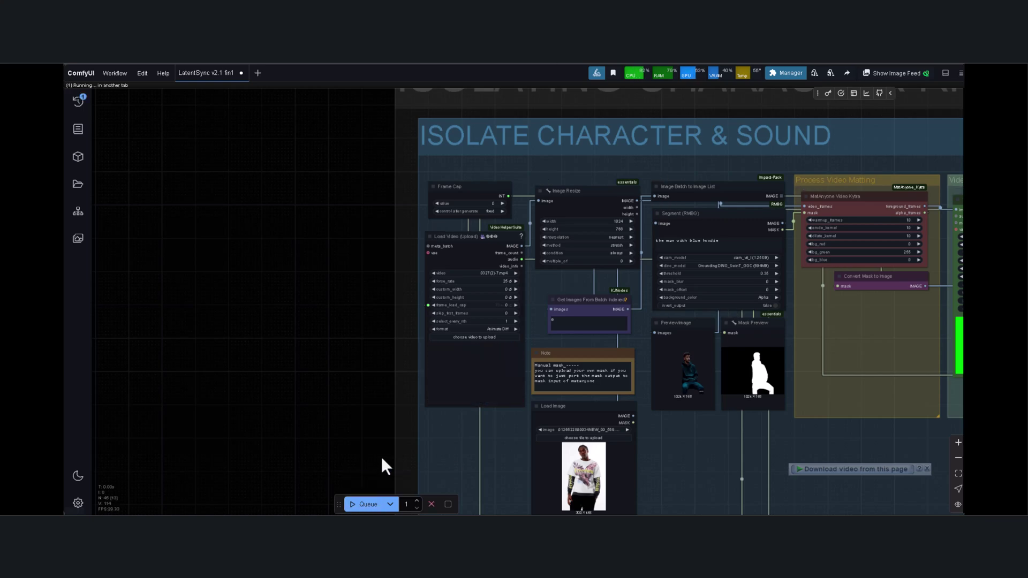
scroll(406, 441, up, 1)
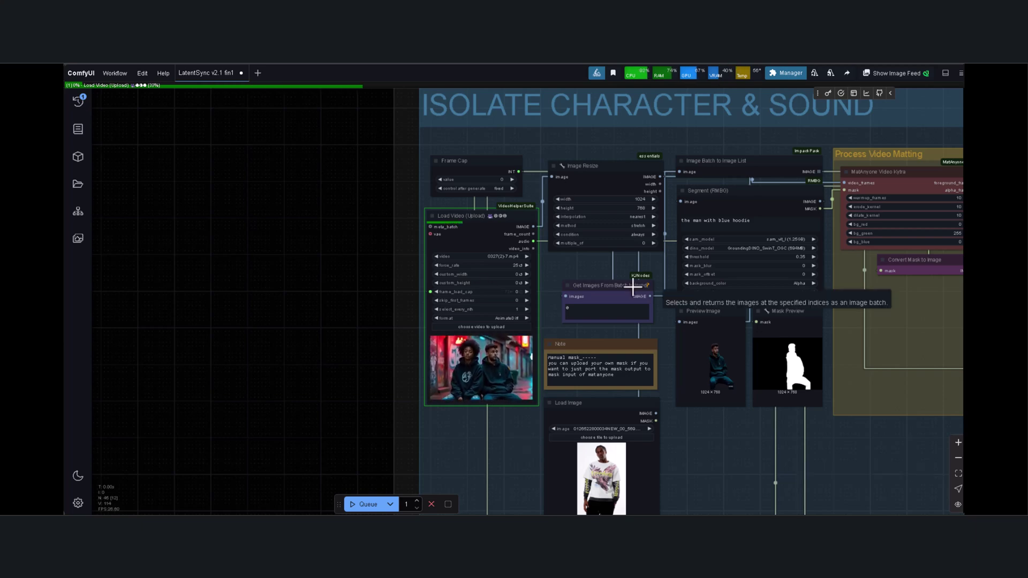
scroll(637, 288, down, 3)
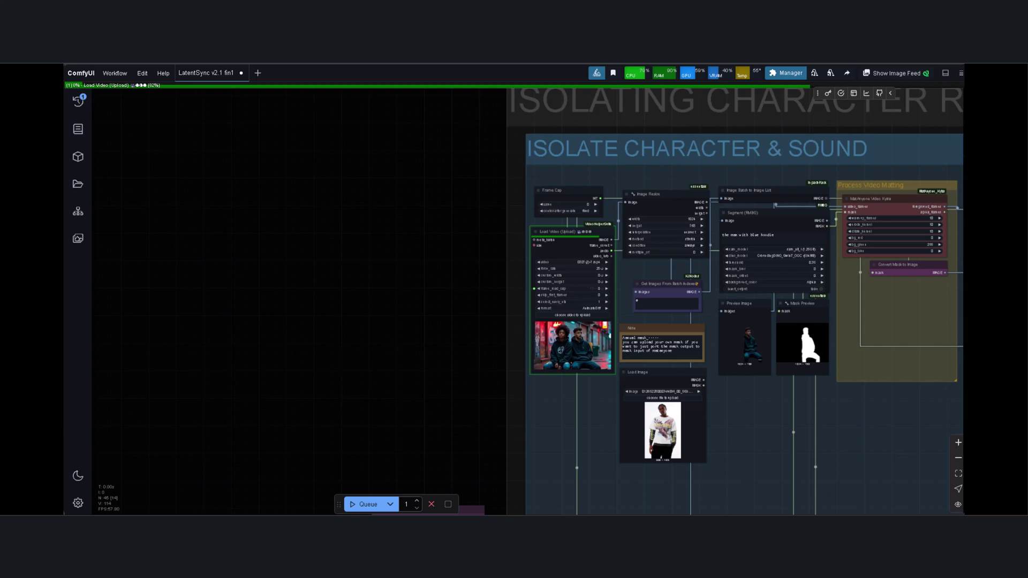
scroll(703, 347, down, 3)
scroll(758, 362, up, 10)
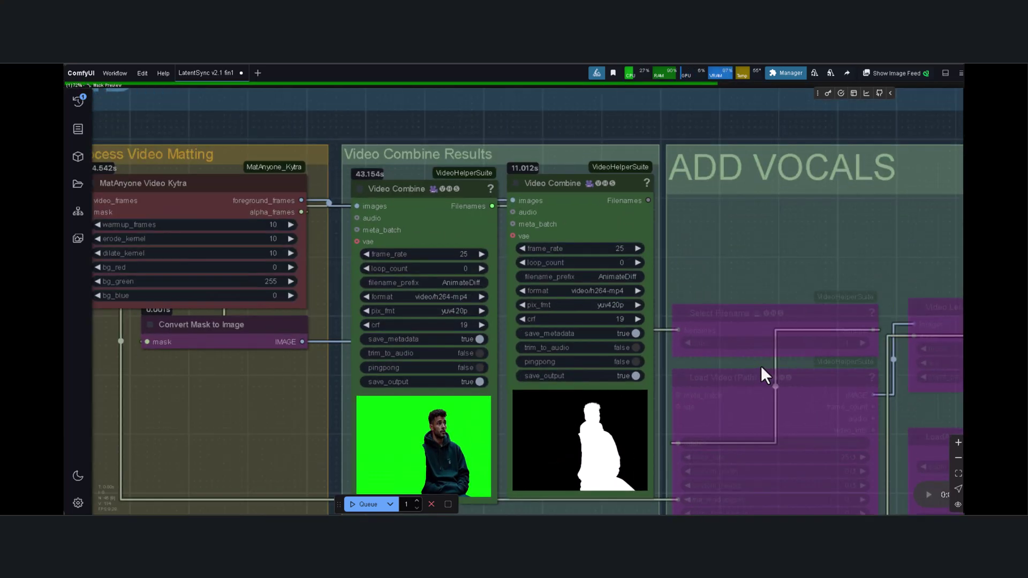
scroll(760, 365, down, 3)
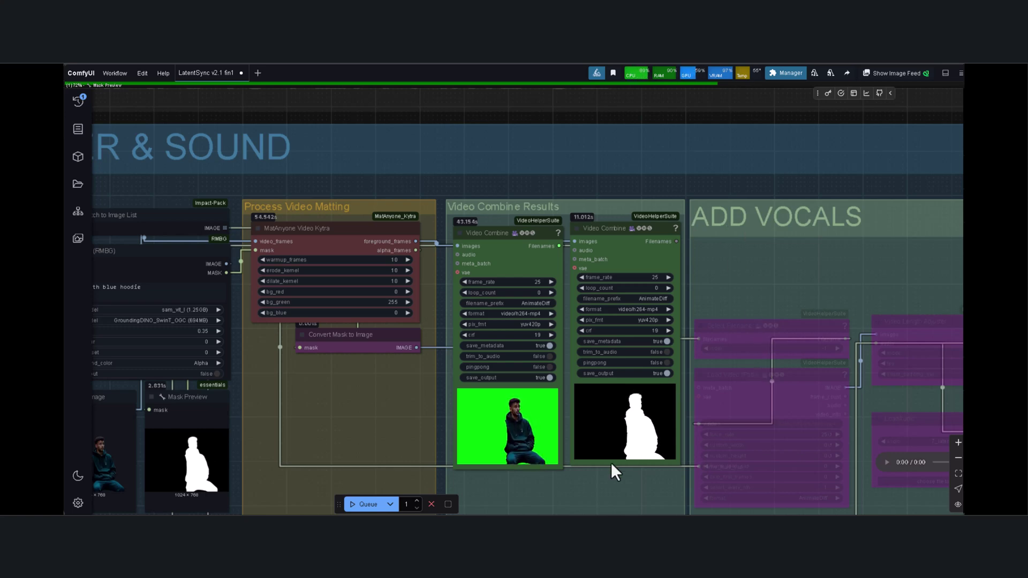
scroll(590, 478, up, 6)
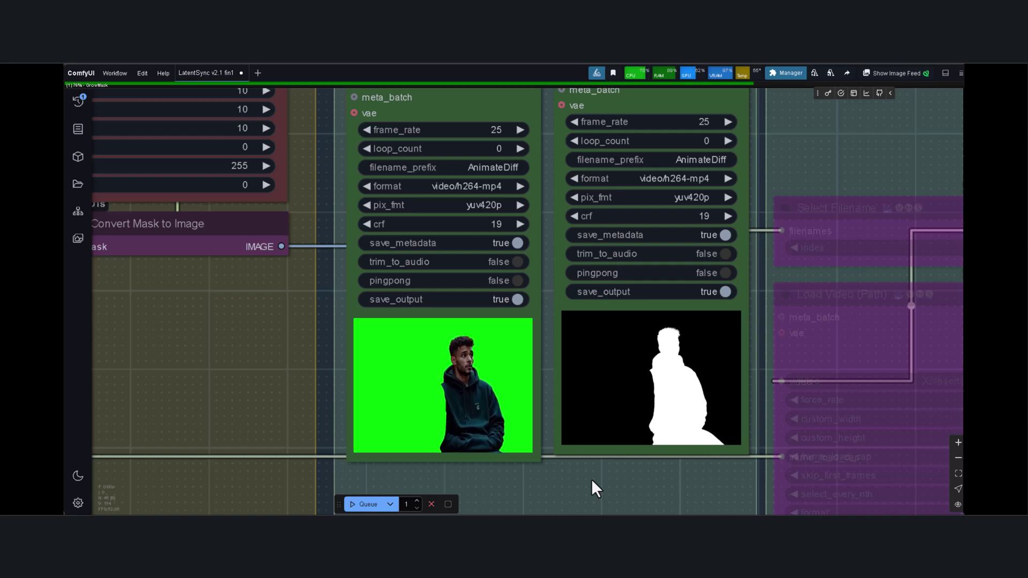
scroll(592, 479, down, 8)
scroll(654, 335, up, 3)
drag(654, 336, 649, 351)
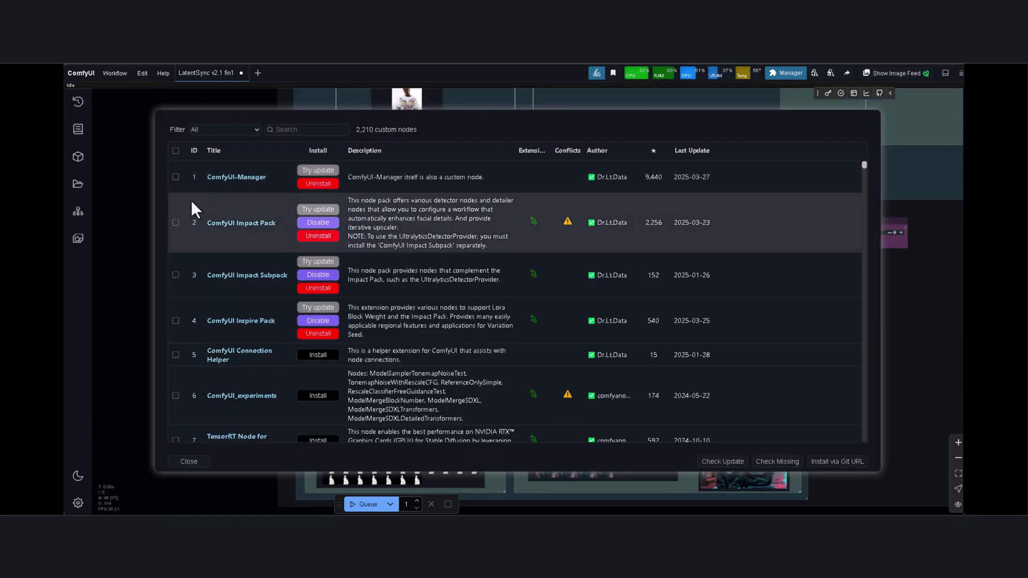
scroll(191, 201, down, 1)
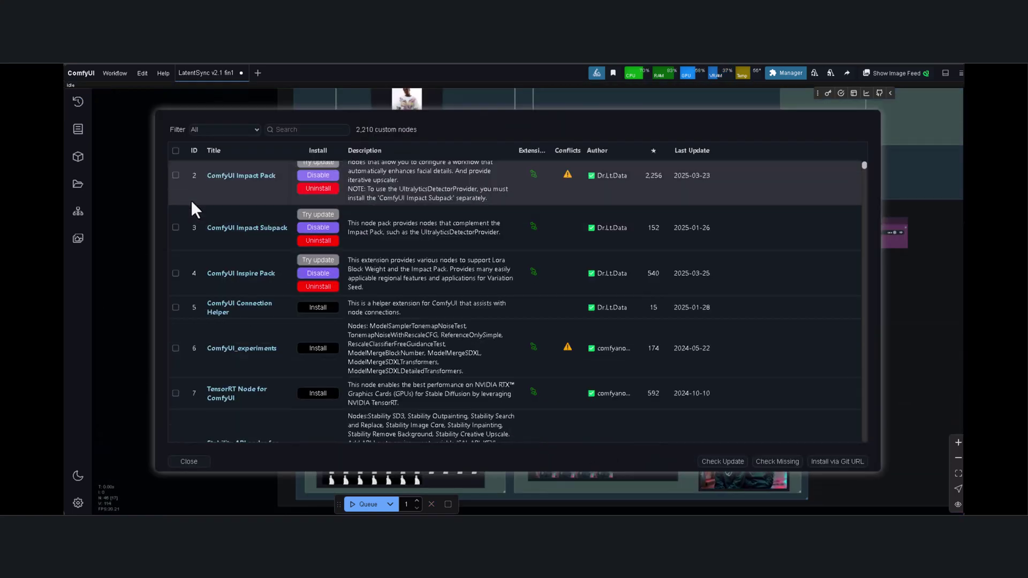
scroll(191, 203, down, 10)
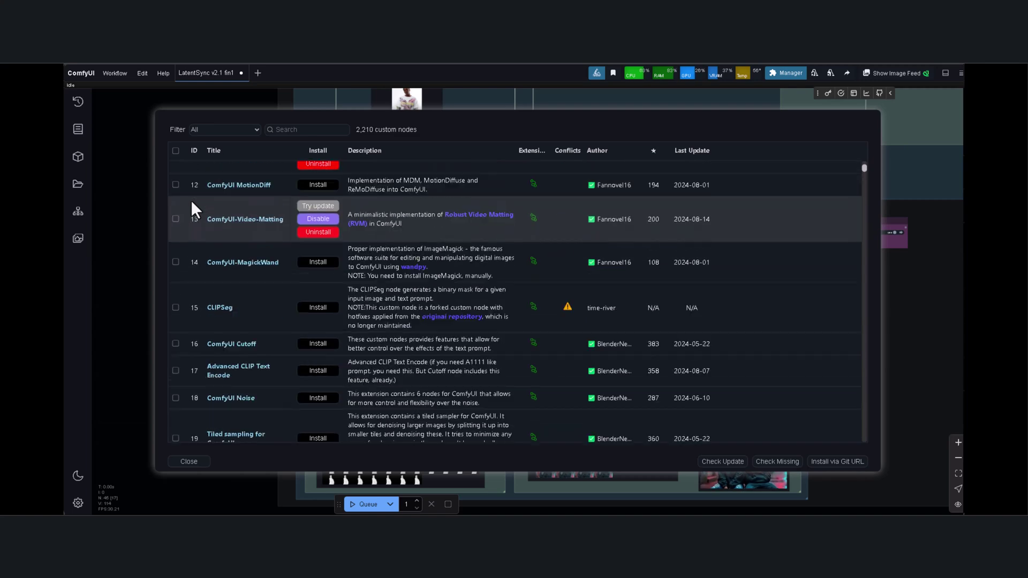
scroll(191, 202, down, 10)
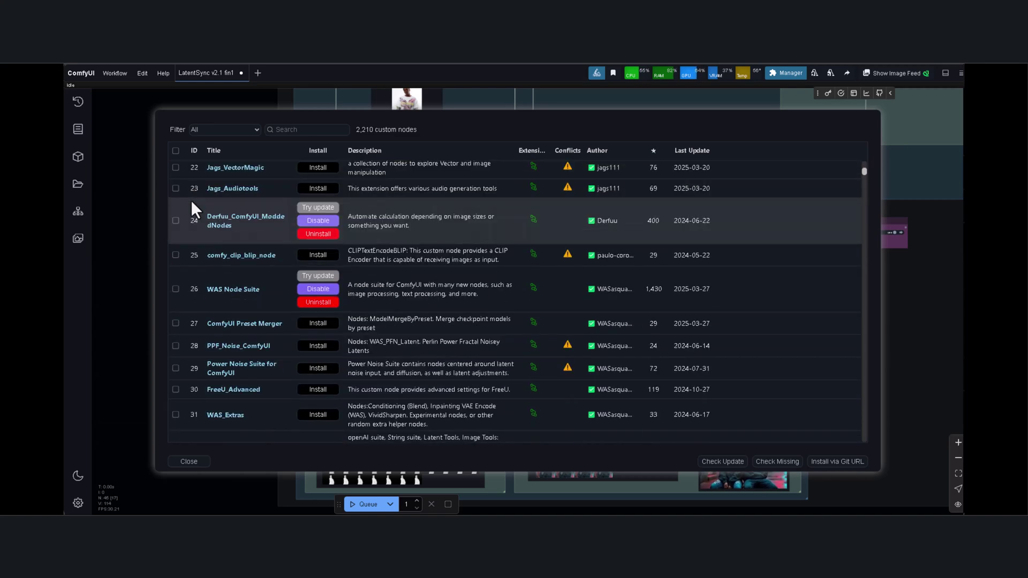
scroll(191, 203, down, 10)
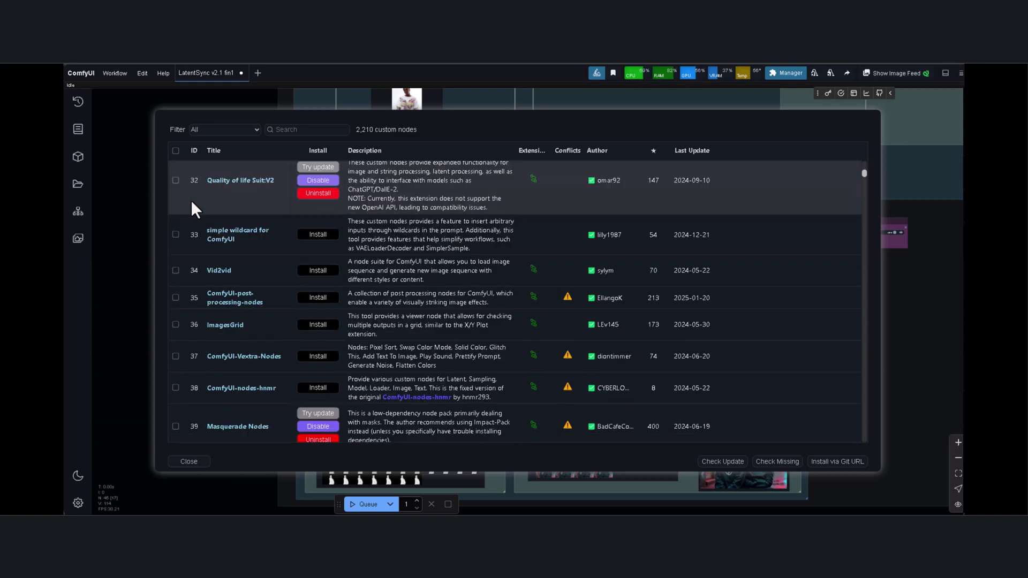
scroll(191, 203, down, 8)
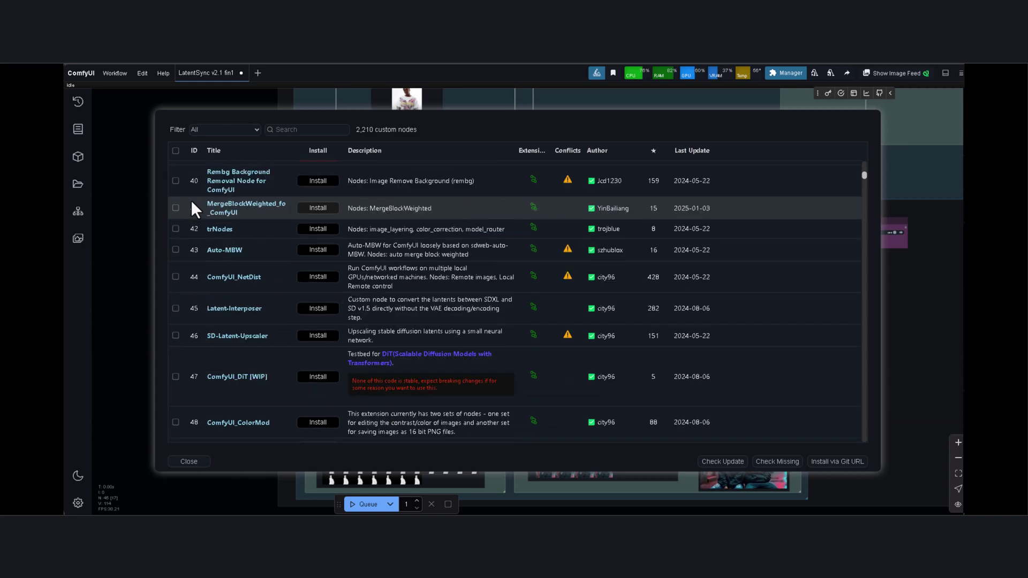
scroll(192, 209, down, 12)
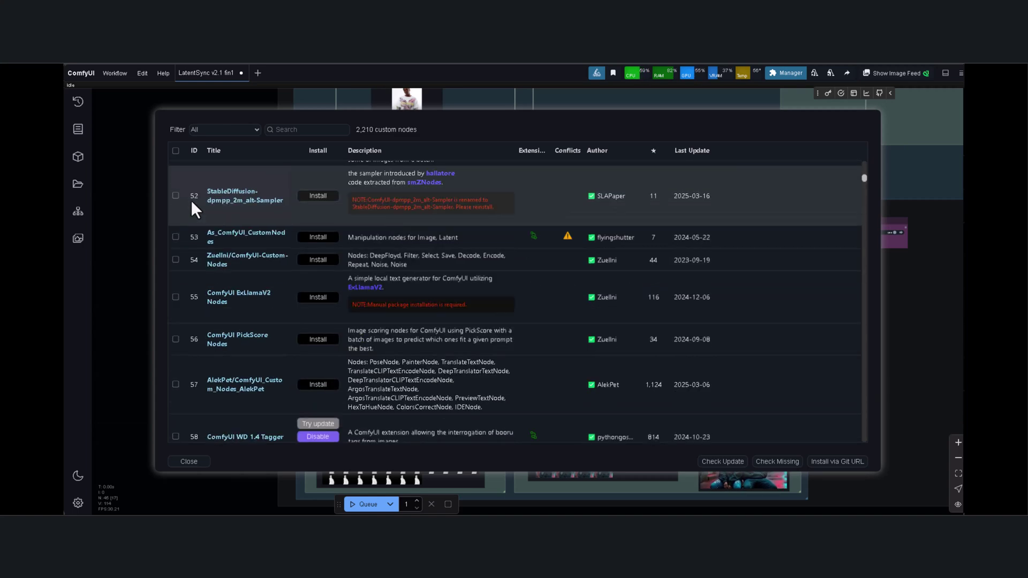
scroll(191, 201, down, 5)
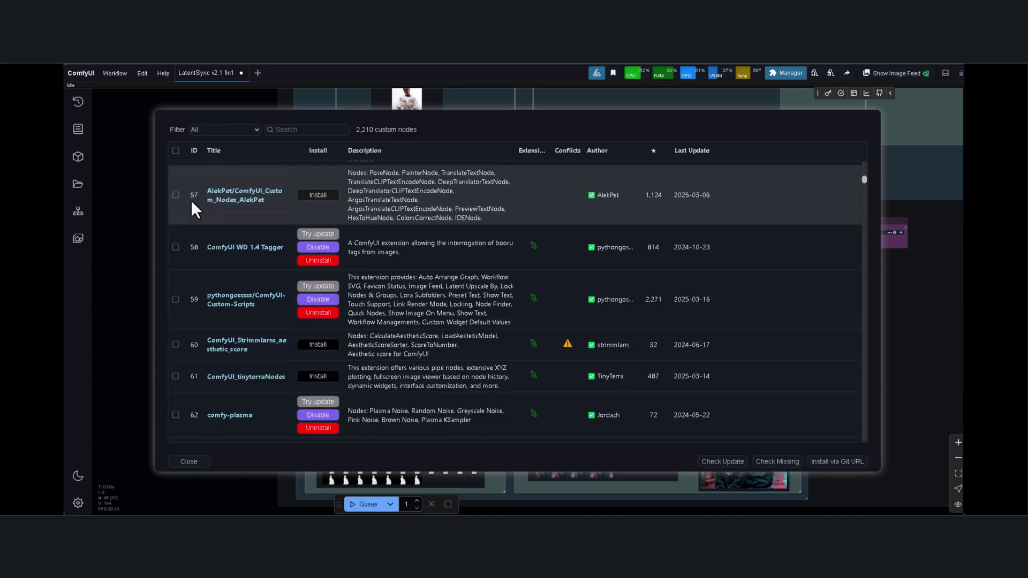
scroll(191, 200, down, 10)
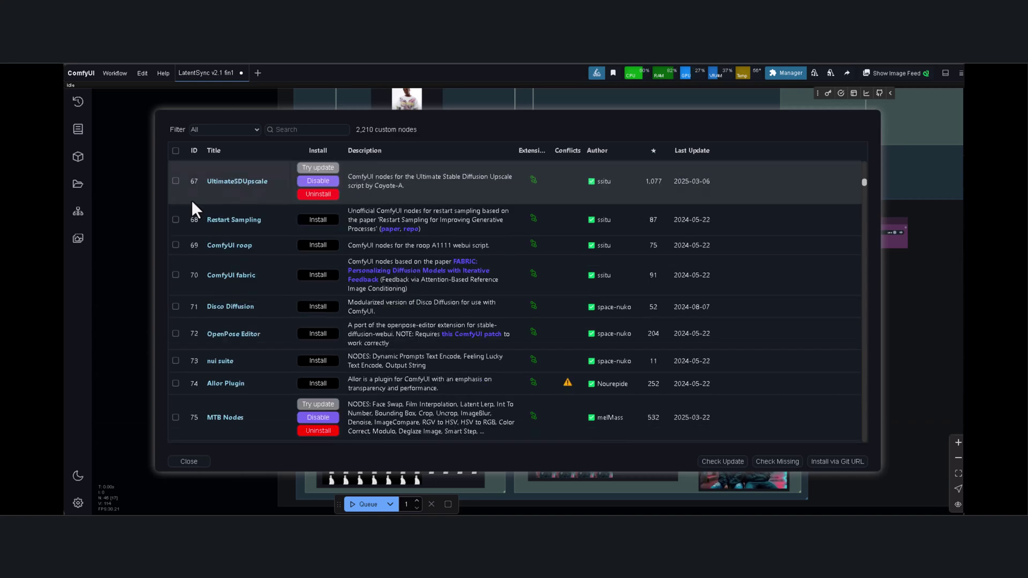
scroll(191, 200, down, 4)
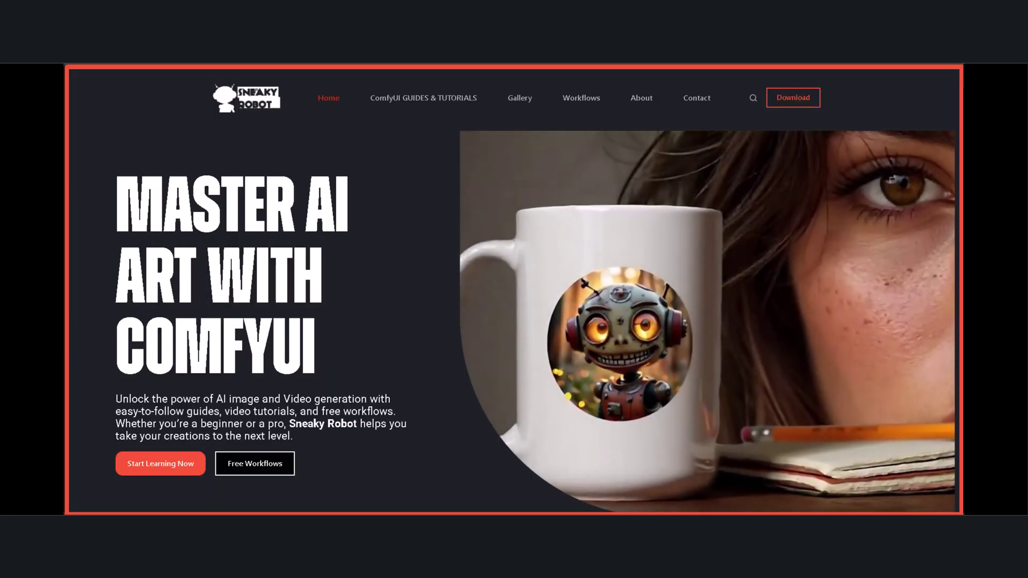